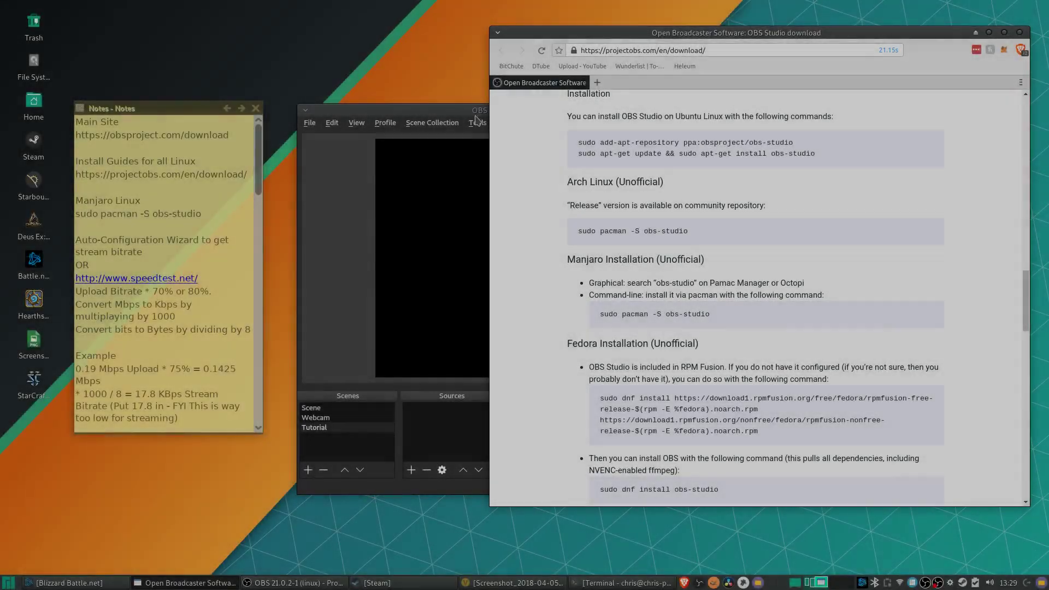
Raise the OBS window, then highlight the OBS download and Linux install-guide addresses in the notes
{"action": "left_click", "coordinate": [474, 113]}
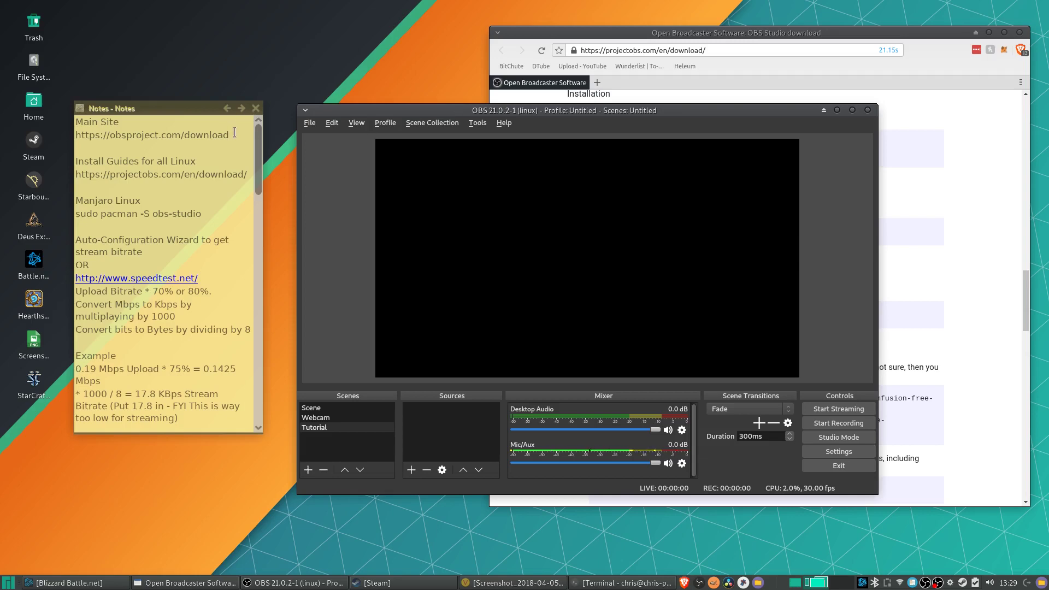
{"action": "left_click_drag", "start_coordinate": [230, 135], "coordinate": [67, 135]}
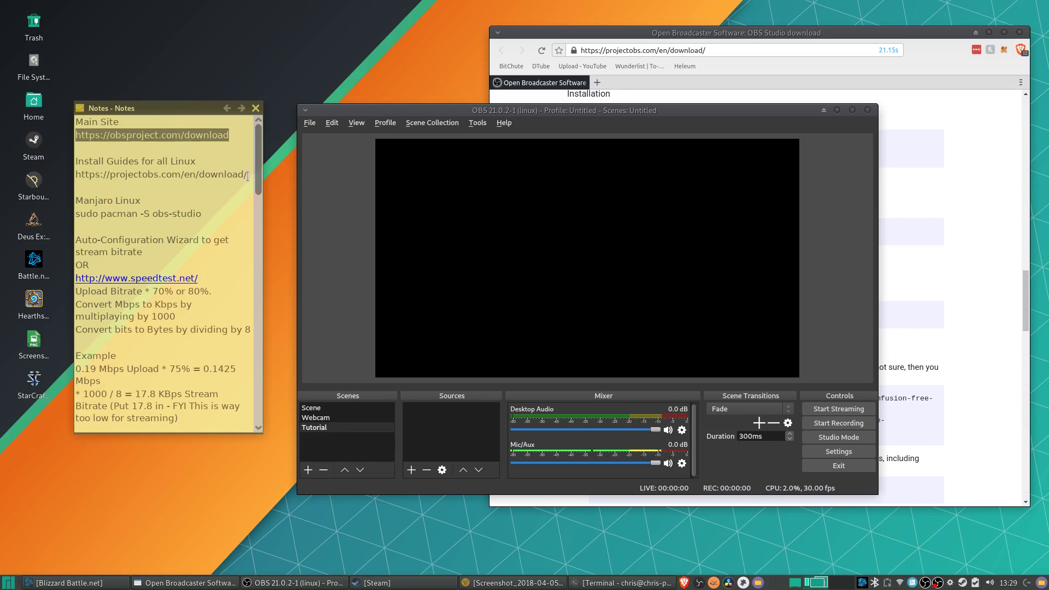
{"action": "left_click_drag", "start_coordinate": [247, 174], "coordinate": [63, 166]}
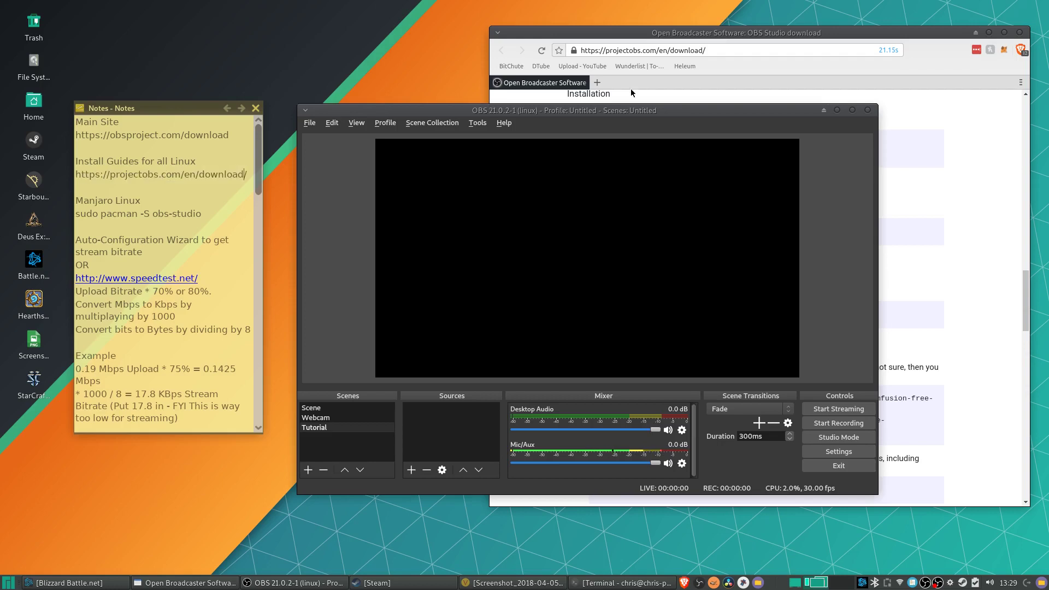
Bring the OBS download page forward and highlight the Manjaro installation instructions
{"action": "left_click", "coordinate": [674, 97]}
{"action": "scroll", "coordinate": [790, 186], "scroll_direction": "up", "scroll_amount": 2}
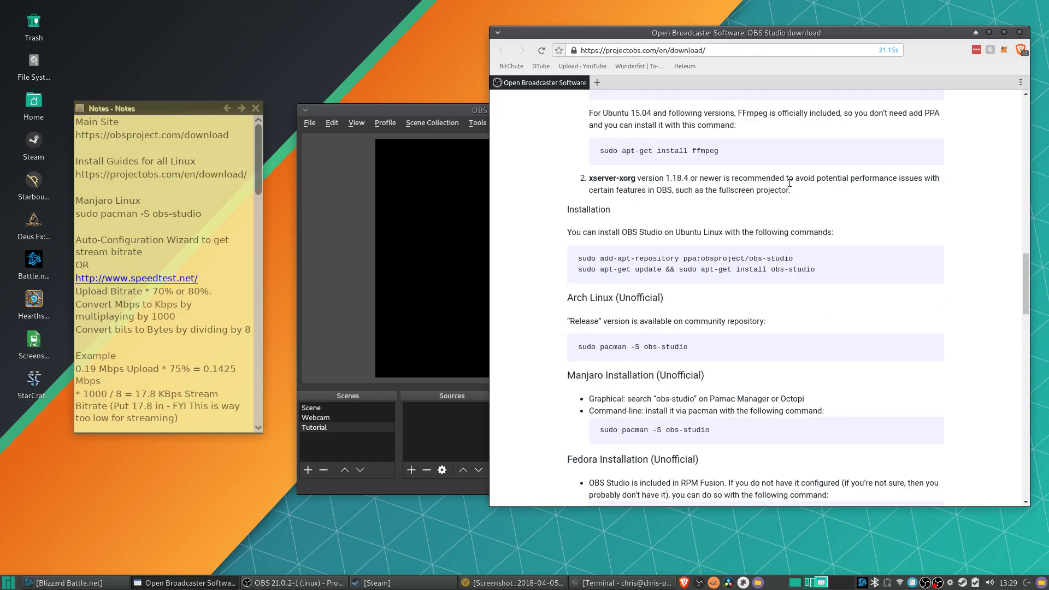
{"action": "left_click_drag", "start_coordinate": [721, 36], "coordinate": [721, 46]}
{"action": "scroll", "coordinate": [817, 254], "scroll_direction": "up", "scroll_amount": 3}
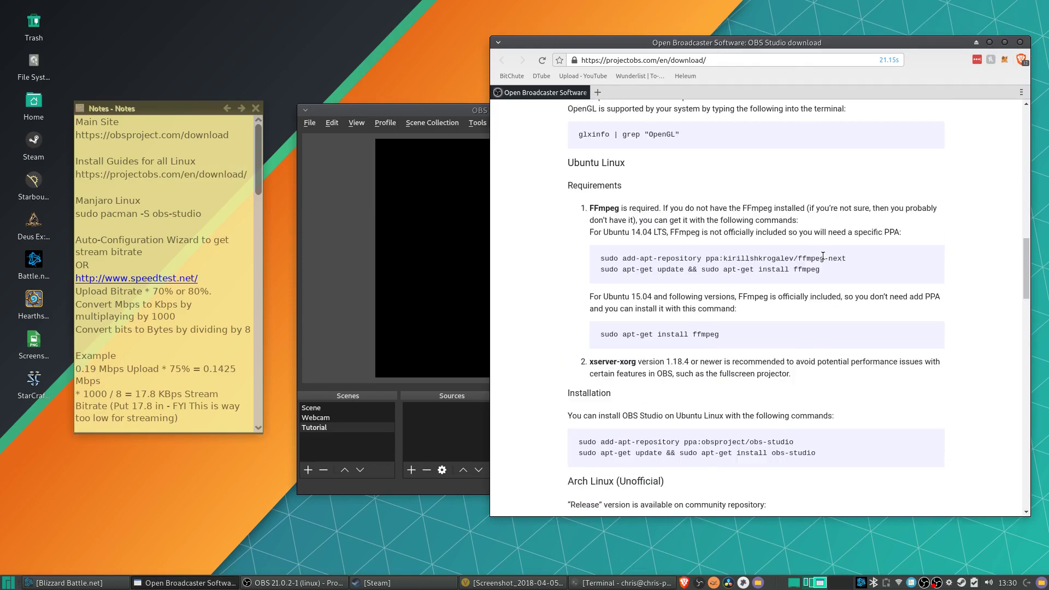
{"action": "scroll", "coordinate": [728, 326], "scroll_direction": "down", "scroll_amount": 3}
{"action": "left_click_drag", "start_coordinate": [569, 355], "coordinate": [793, 426]}
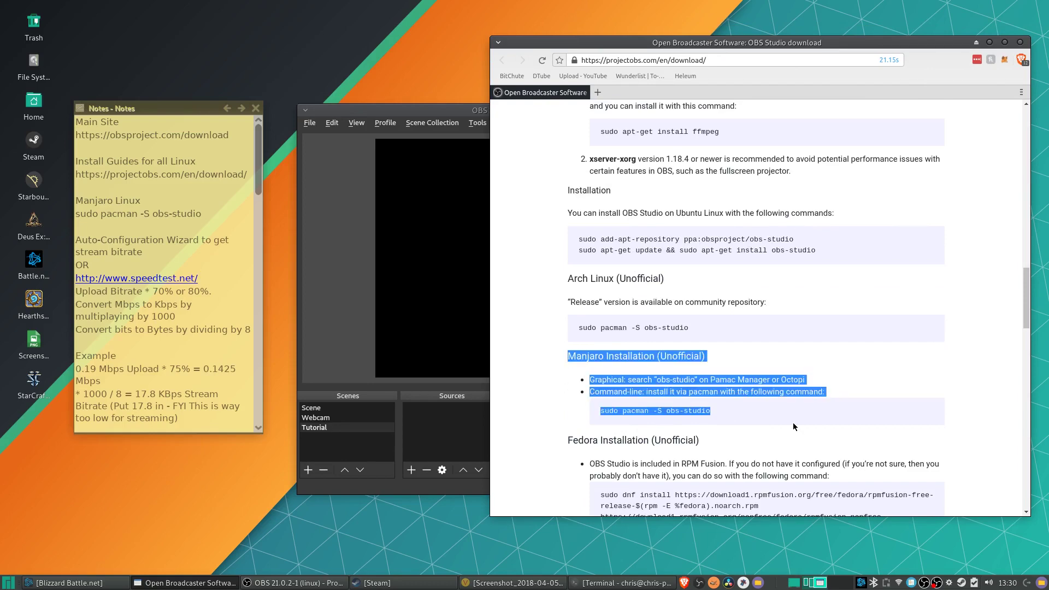
Highlight the Ubuntu requirements and the Fedora installation instructions, then clear the selection
{"action": "scroll", "coordinate": [791, 410], "scroll_direction": "up", "scroll_amount": 10}
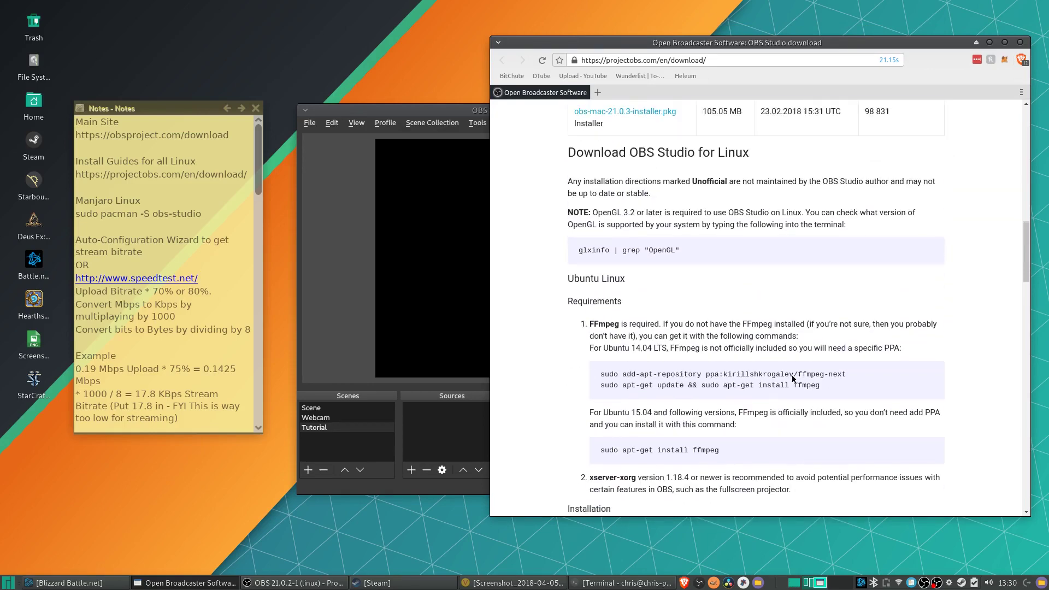
{"action": "scroll", "coordinate": [659, 255], "scroll_direction": "down", "scroll_amount": 3}
{"action": "left_click_drag", "start_coordinate": [568, 191], "coordinate": [832, 391]}
{"action": "scroll", "coordinate": [834, 395], "scroll_direction": "down", "scroll_amount": 7}
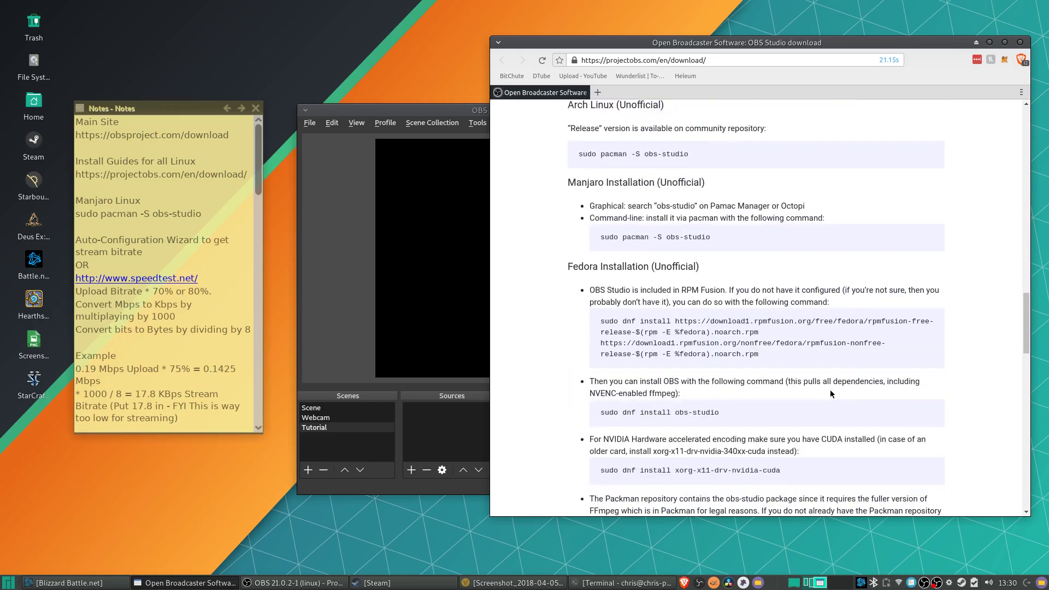
{"action": "left_click_drag", "start_coordinate": [575, 266], "coordinate": [799, 420]}
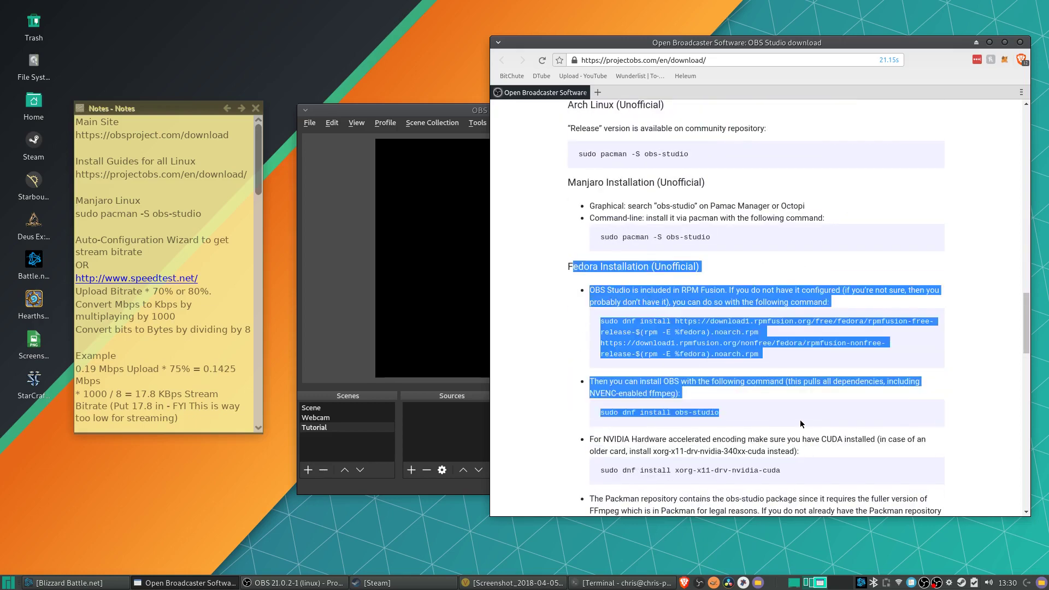
{"action": "left_click", "coordinate": [801, 411]}
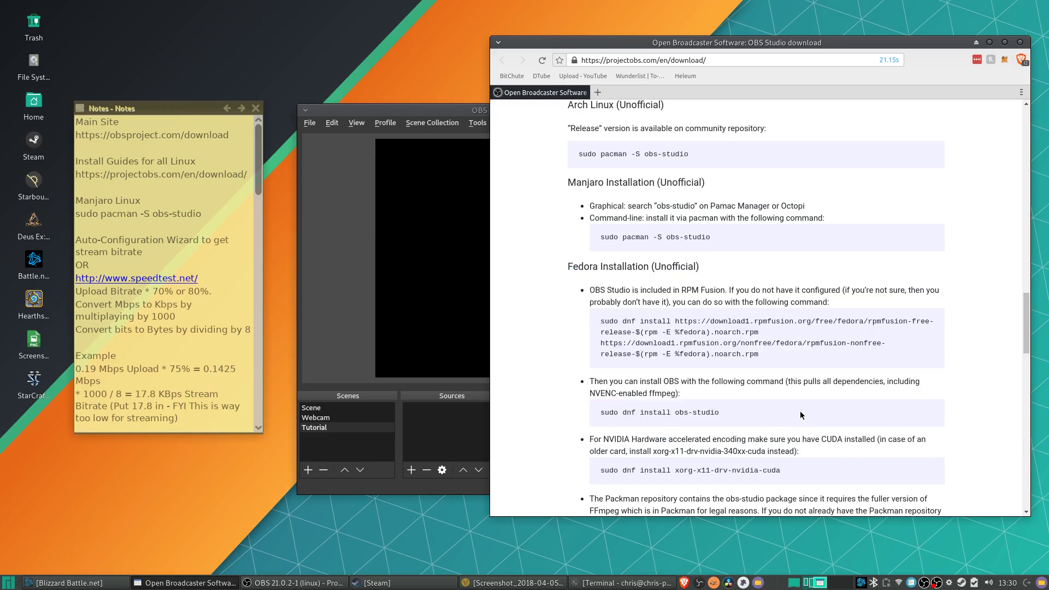
Restore the terminal and position it, with Chrome minimized
{"action": "left_click", "coordinate": [623, 583]}
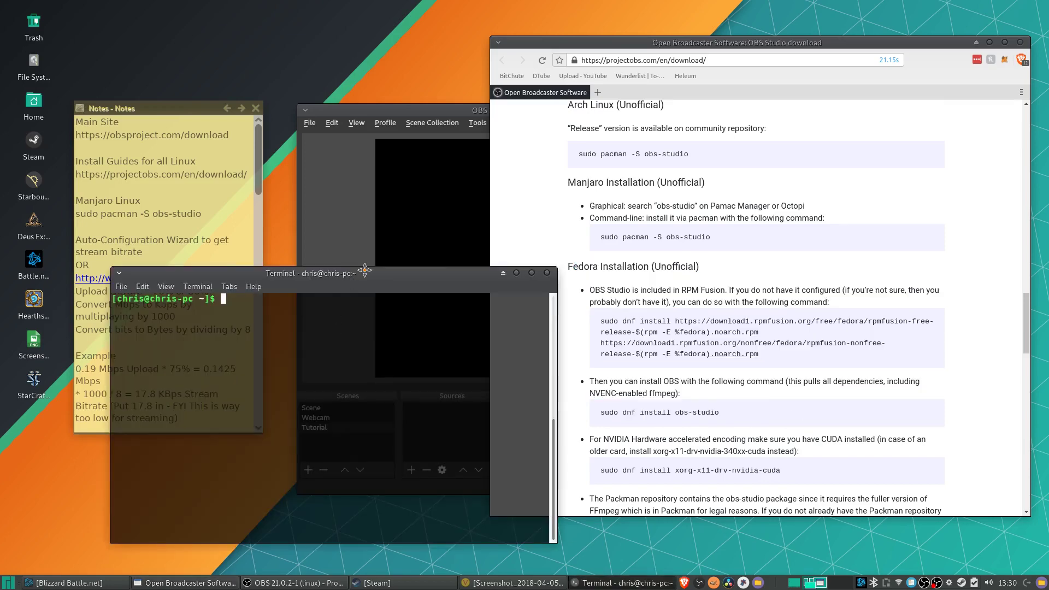
{"action": "left_click_drag", "start_coordinate": [351, 276], "coordinate": [757, 135]}
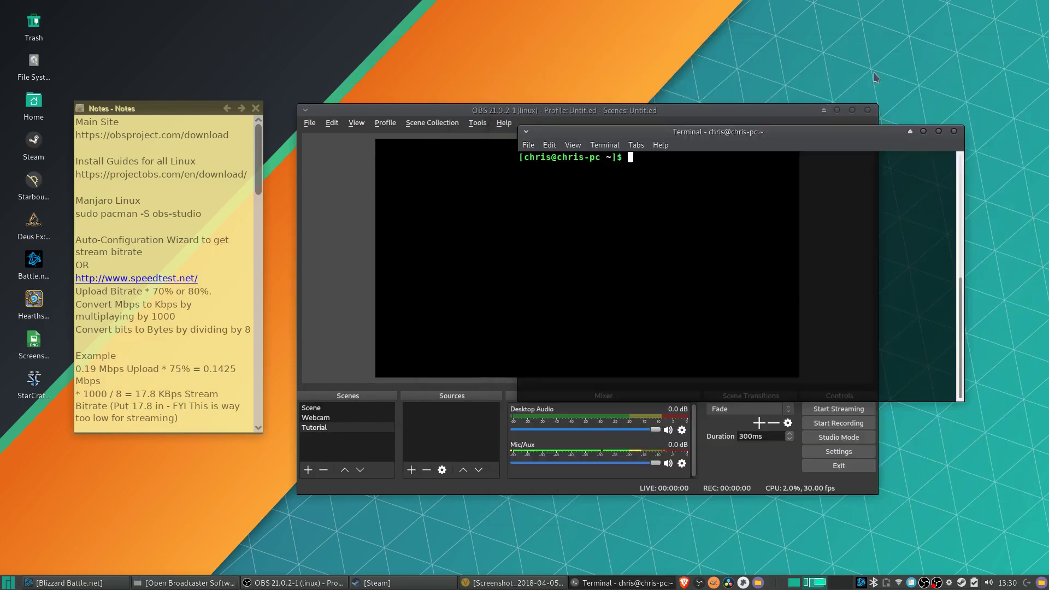
{"action": "left_click", "coordinate": [989, 42]}
{"action": "left_click_drag", "start_coordinate": [660, 133], "coordinate": [666, 169]}
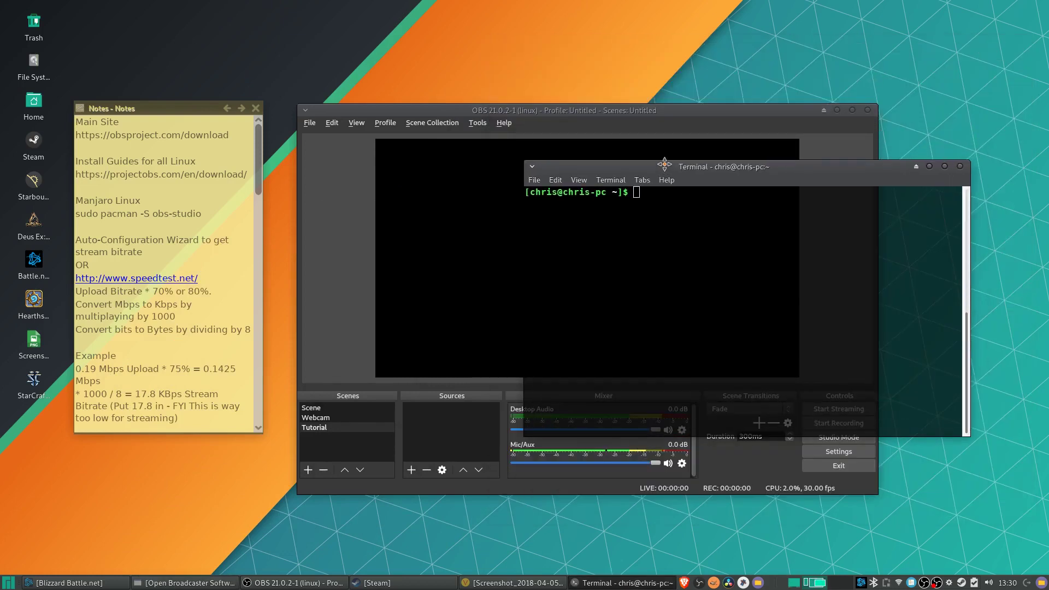
Run sudo pacman -S obs-studio with the admin password and decline reinstalling it
{"action": "type", "text": "sudo pacam"}
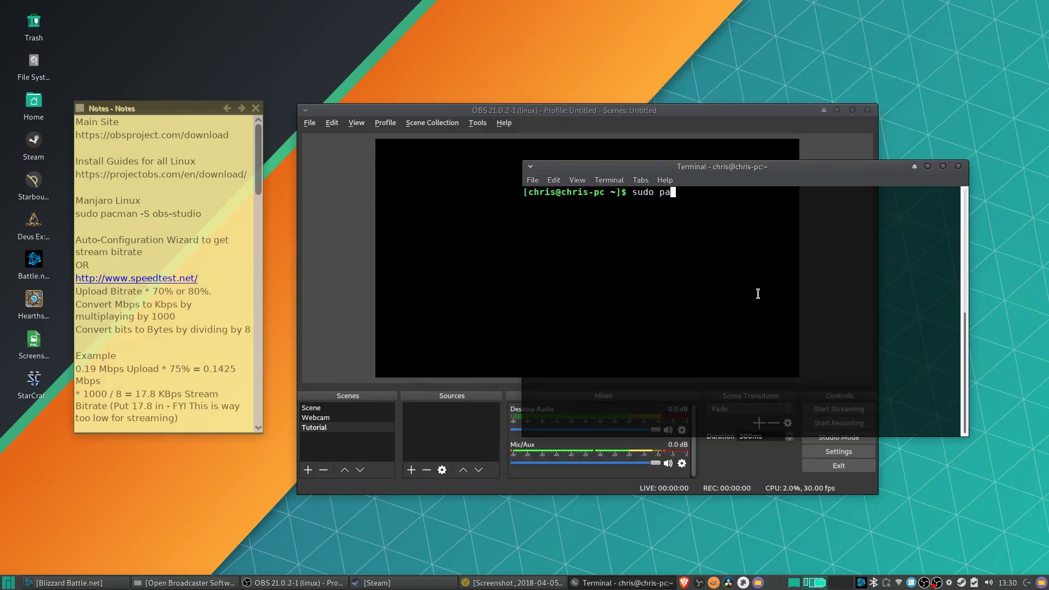
{"action": "key", "text": "BackSpace"}
{"action": "key", "text": "BackSpace"}
{"action": "type", "text": "ma "}
{"action": "type", "text": " -S obs-studio"}
{"action": "key", "text": "Return"}
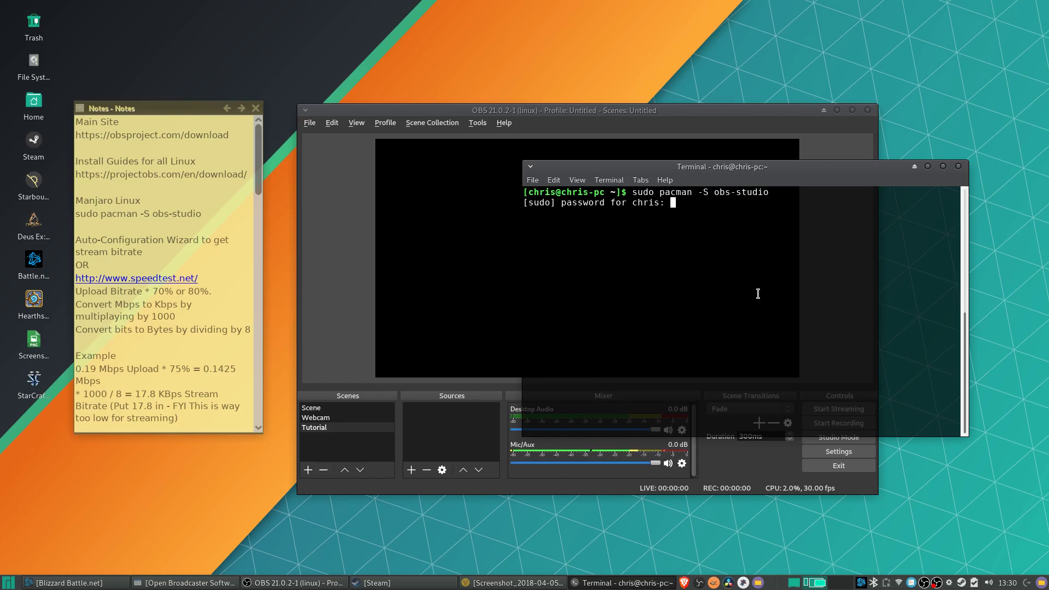
{"action": "key", "text": "Return"}
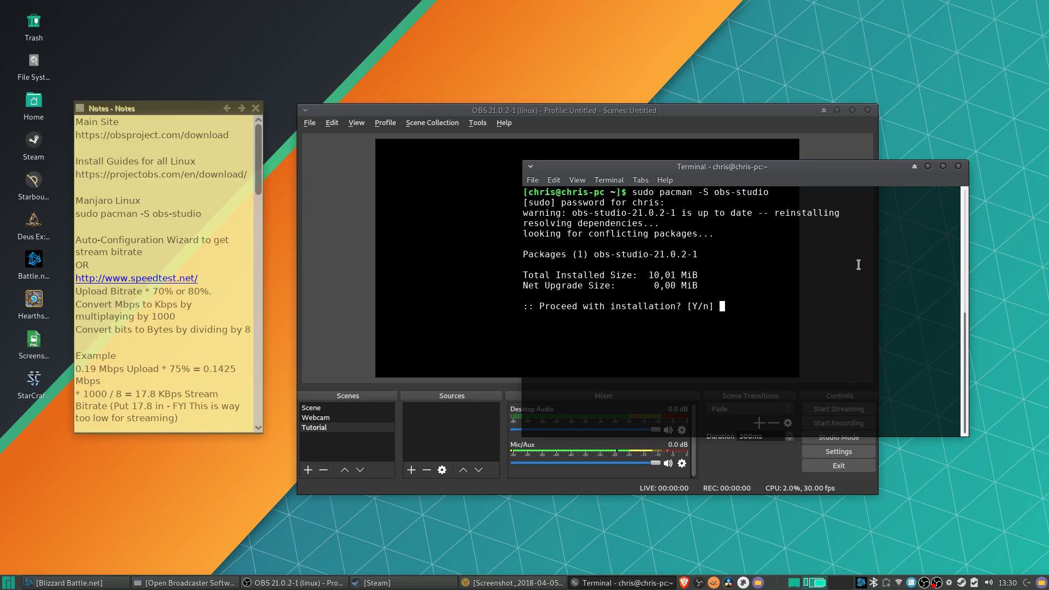
{"action": "type", "text": "n"}
{"action": "key", "text": "Return"}
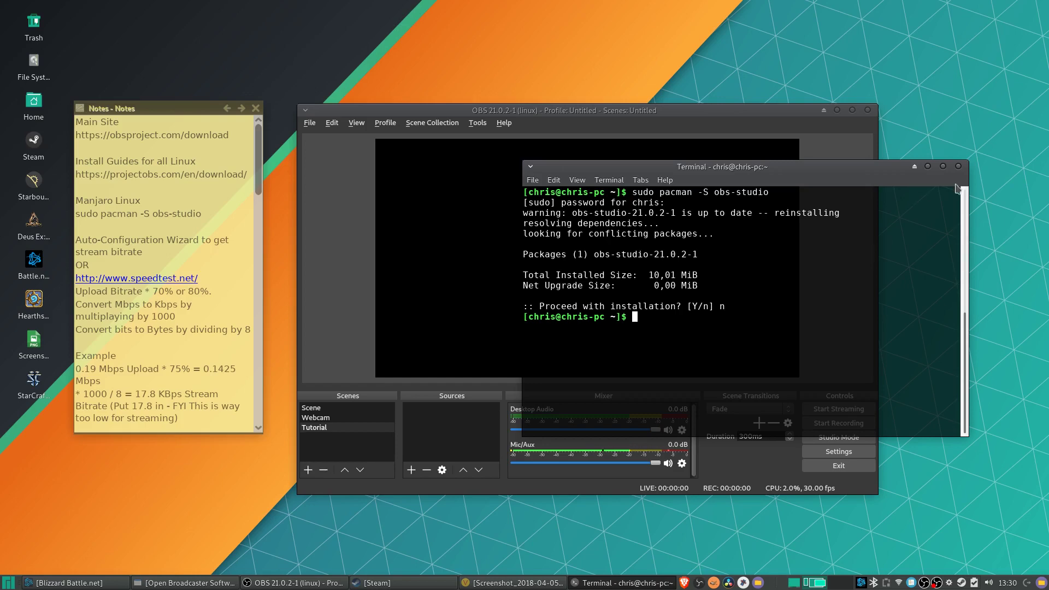
Close the terminal, scroll the notes to the bitrate section, and open the OBS Tools menu
{"action": "left_click", "coordinate": [958, 166]}
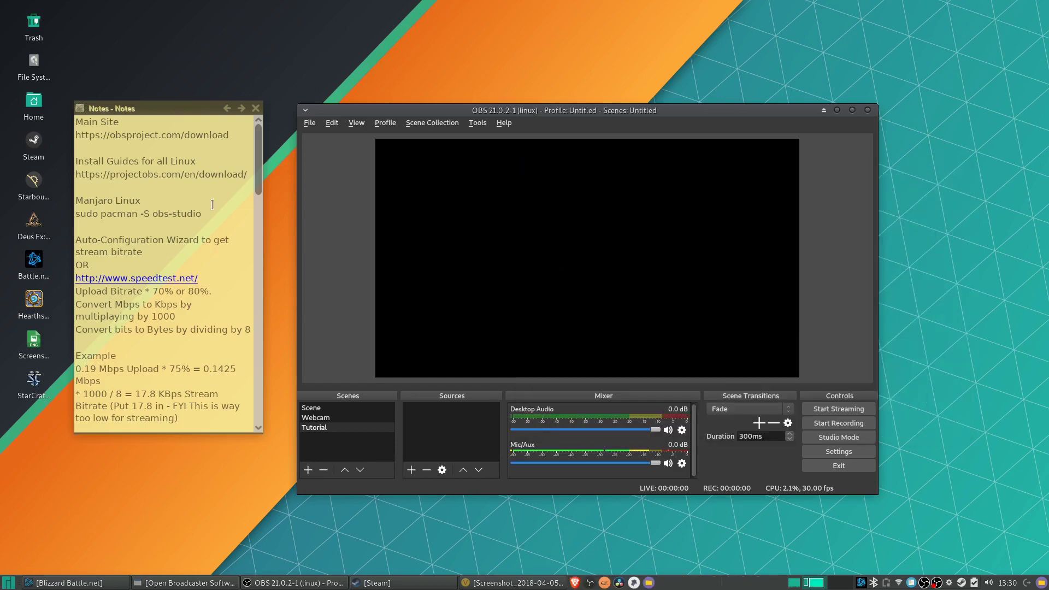
{"action": "left_click", "coordinate": [221, 232]}
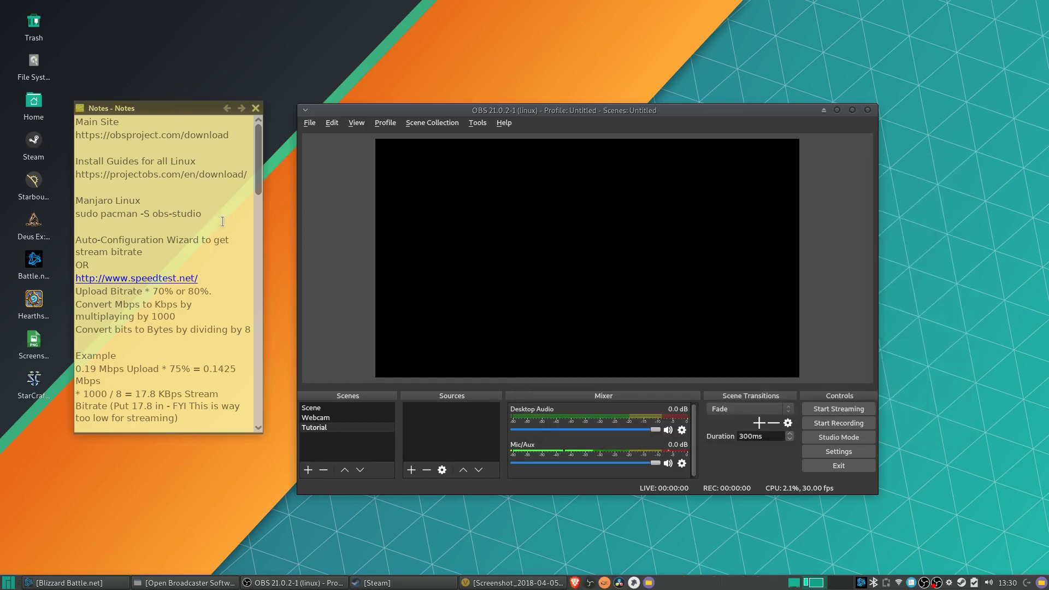
{"action": "left_click_drag", "start_coordinate": [75, 240], "coordinate": [239, 334]}
{"action": "left_click", "coordinate": [239, 334]}
{"action": "scroll", "coordinate": [222, 306], "scroll_direction": "down", "scroll_amount": 1}
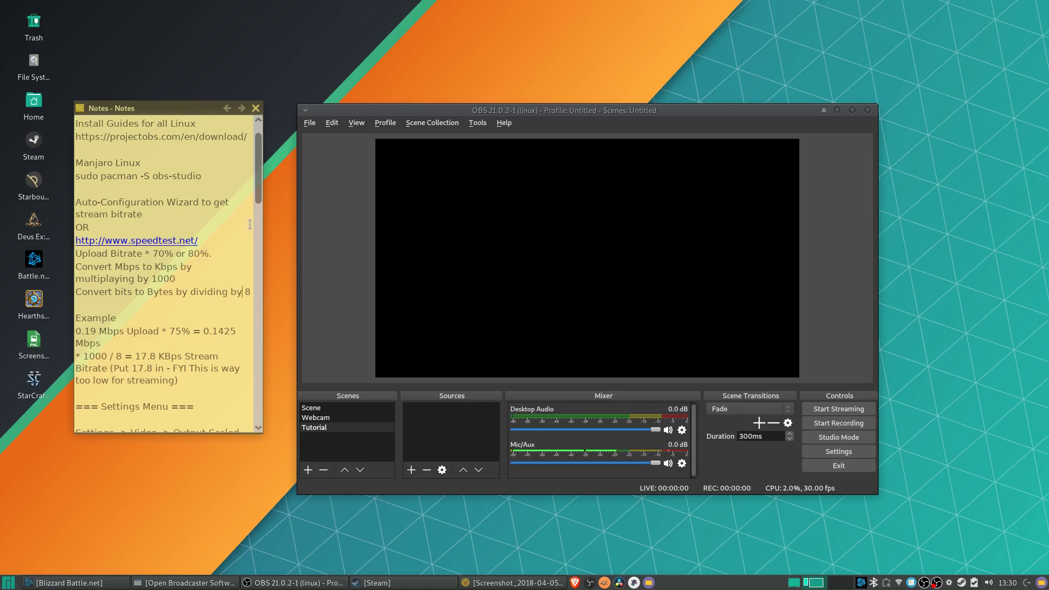
{"action": "left_click", "coordinate": [483, 128]}
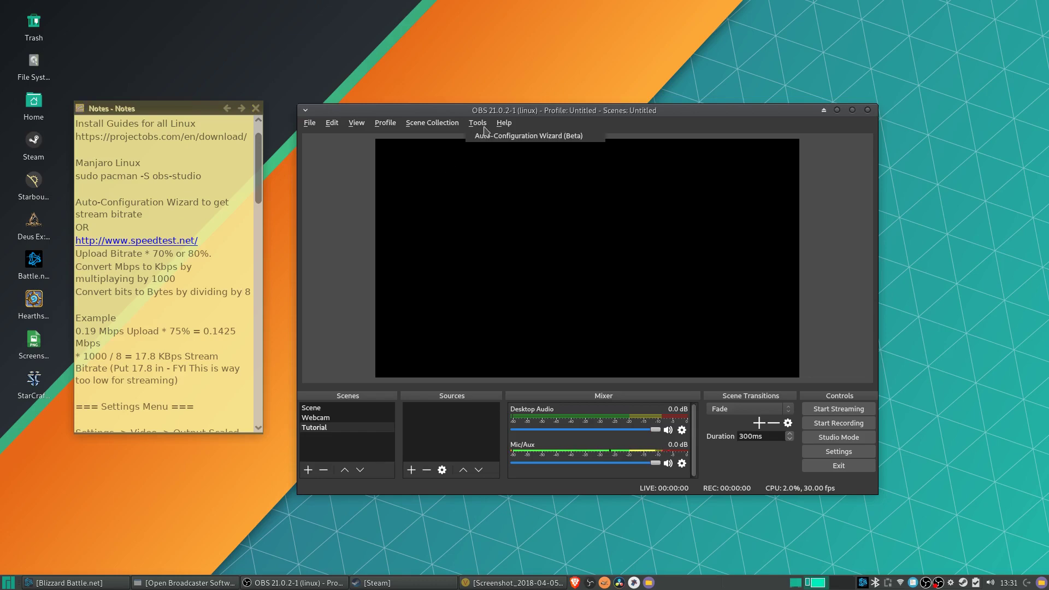
Run the Auto-Configuration Wizard for streaming with FPS Use Current (30) and 1920x1080 base resolution
{"action": "left_click", "coordinate": [594, 140]}
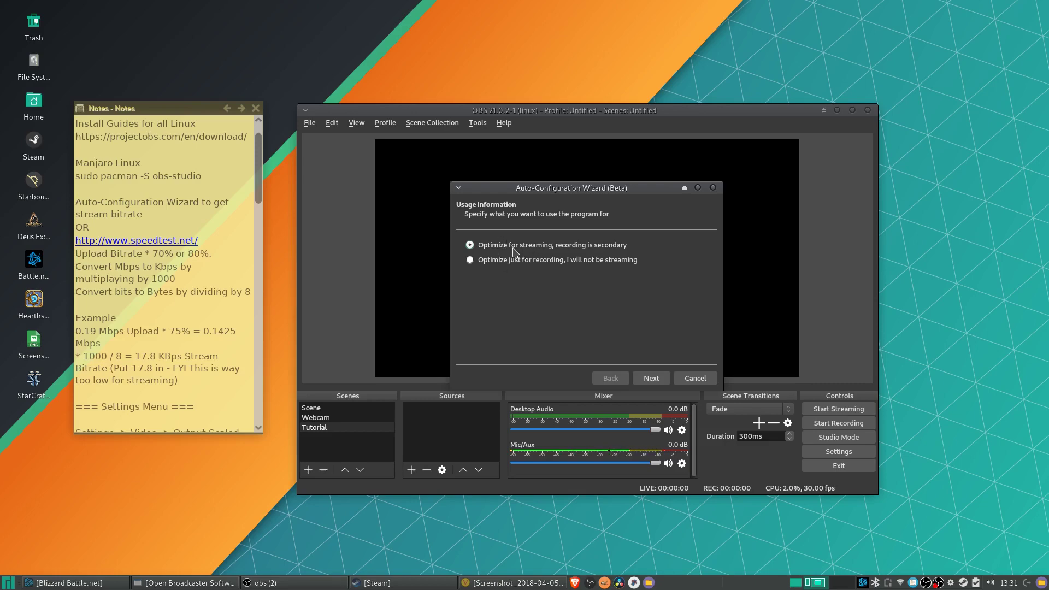
{"action": "left_click", "coordinate": [660, 381]}
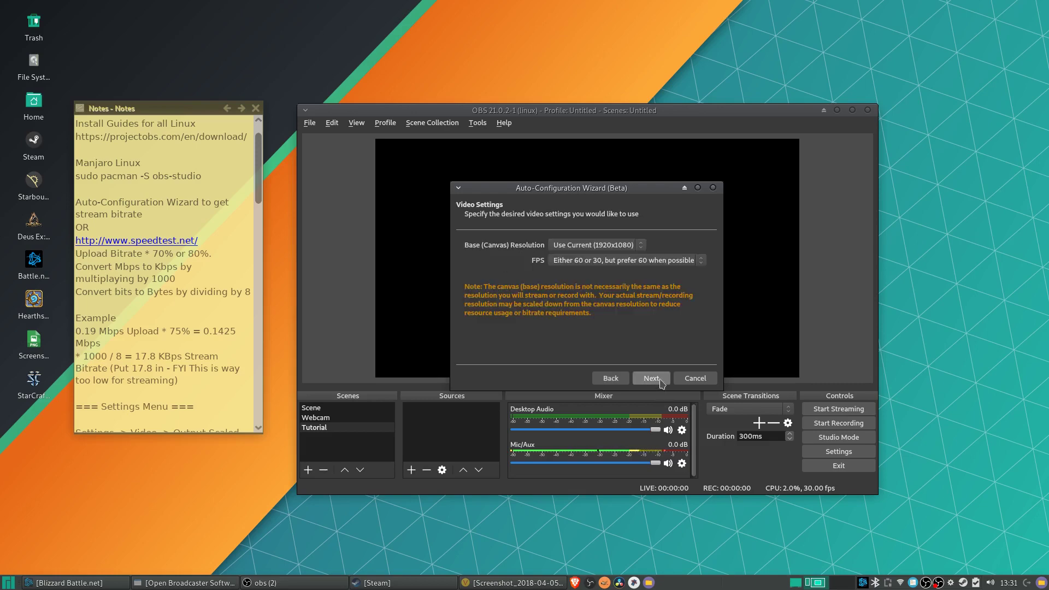
{"action": "left_click", "coordinate": [637, 266]}
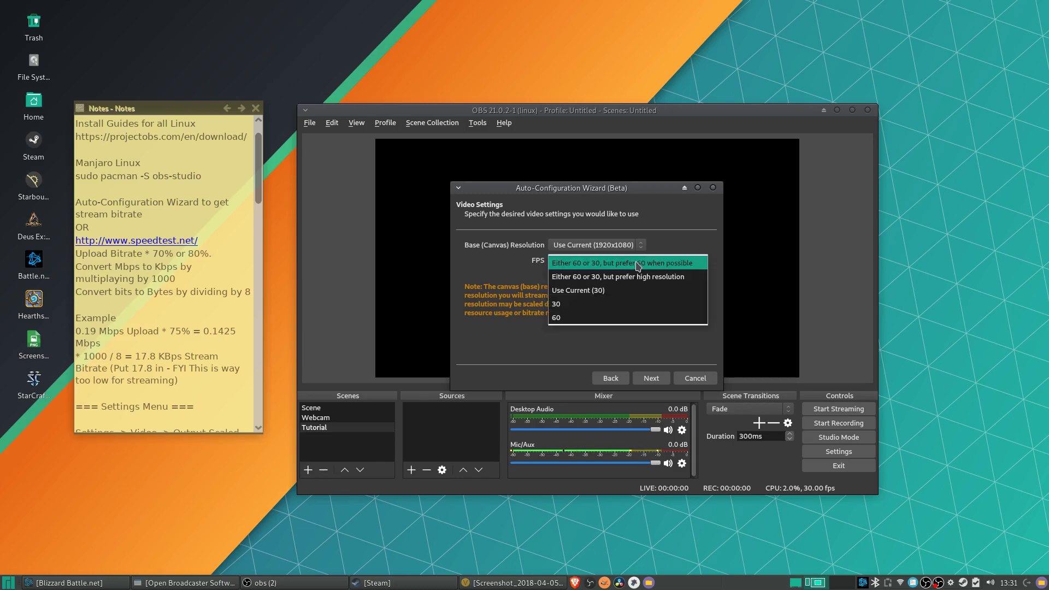
{"action": "left_click", "coordinate": [611, 293]}
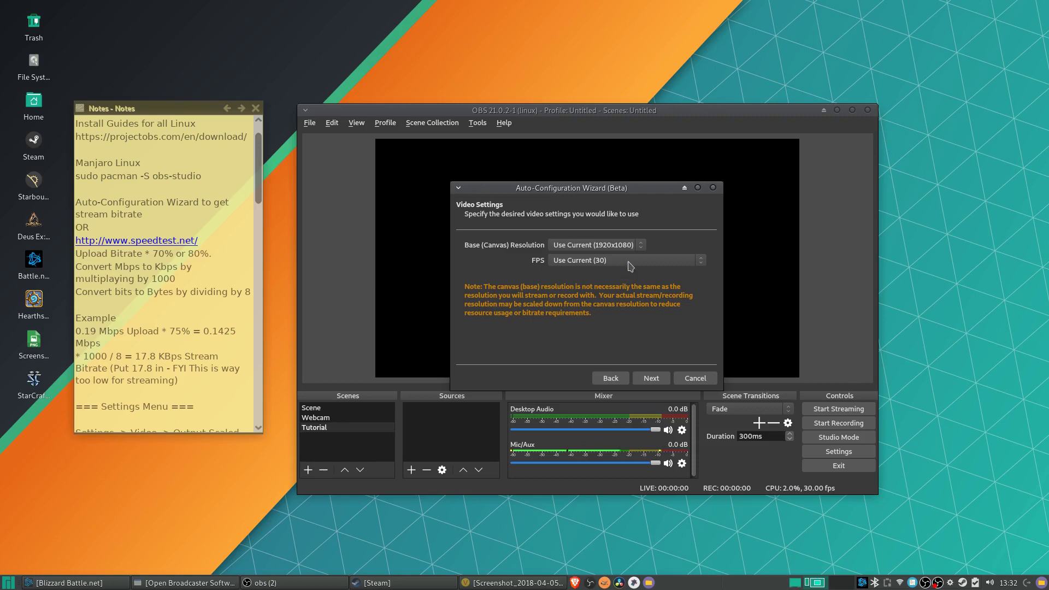
{"action": "left_click", "coordinate": [595, 242]}
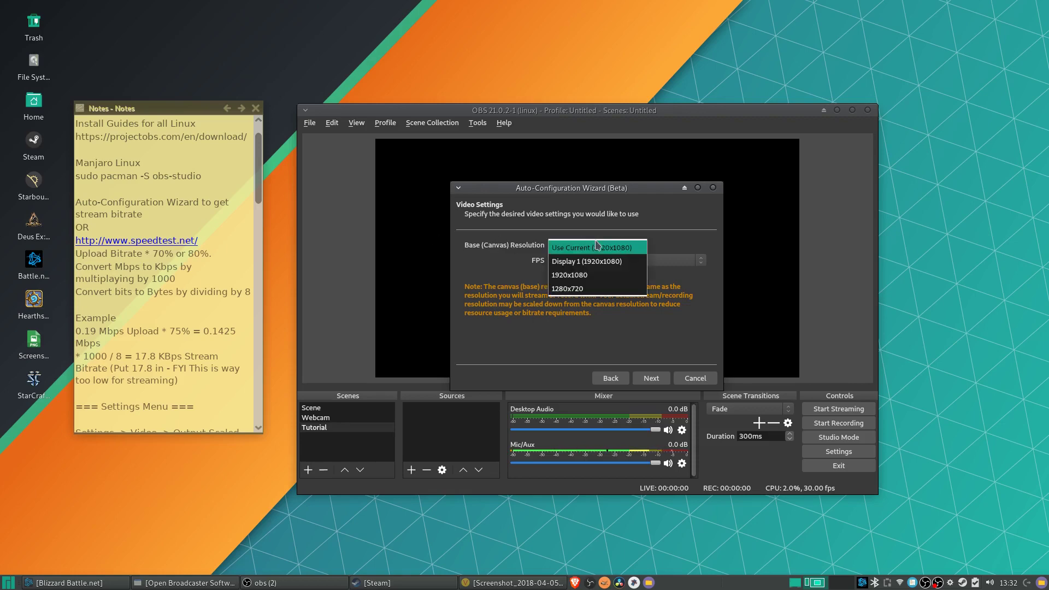
{"action": "left_click", "coordinate": [589, 247]}
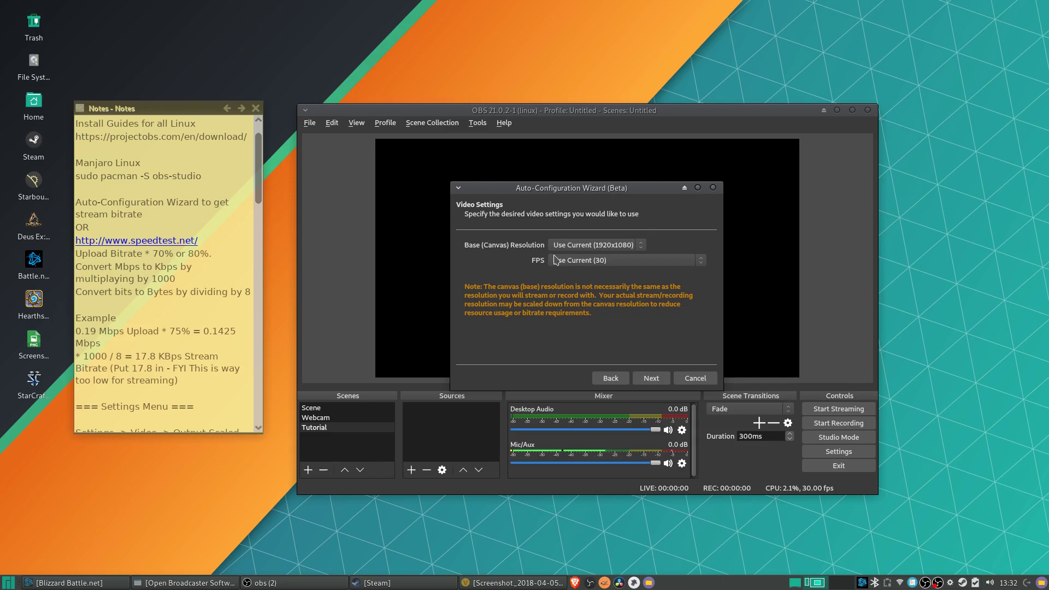
Advance to Stream Information, move the dialog, and check the Twitch stream key field
{"action": "left_click", "coordinate": [655, 378]}
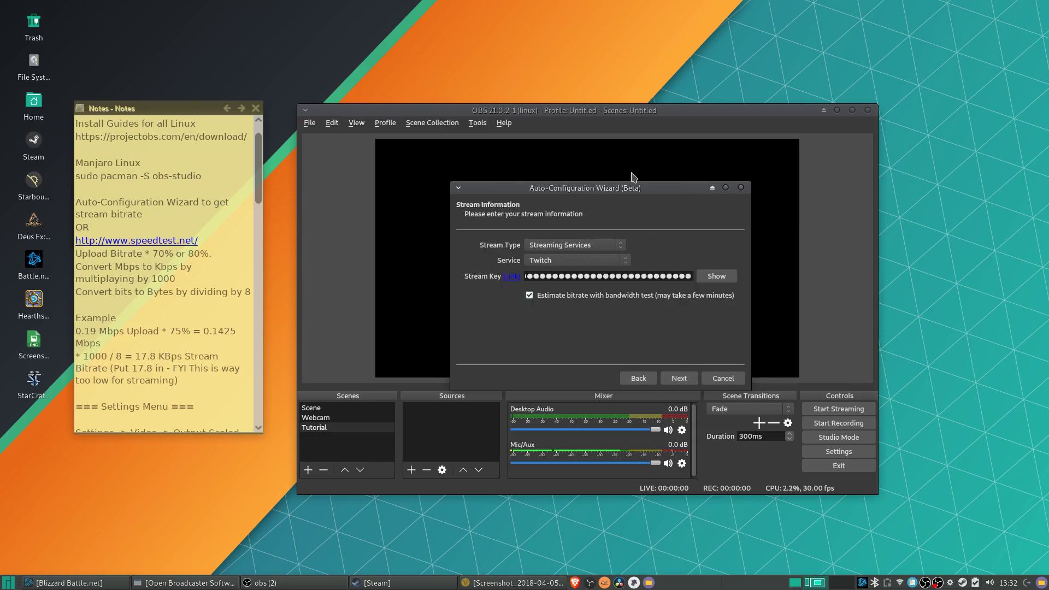
{"action": "left_click_drag", "start_coordinate": [634, 187], "coordinate": [624, 217]}
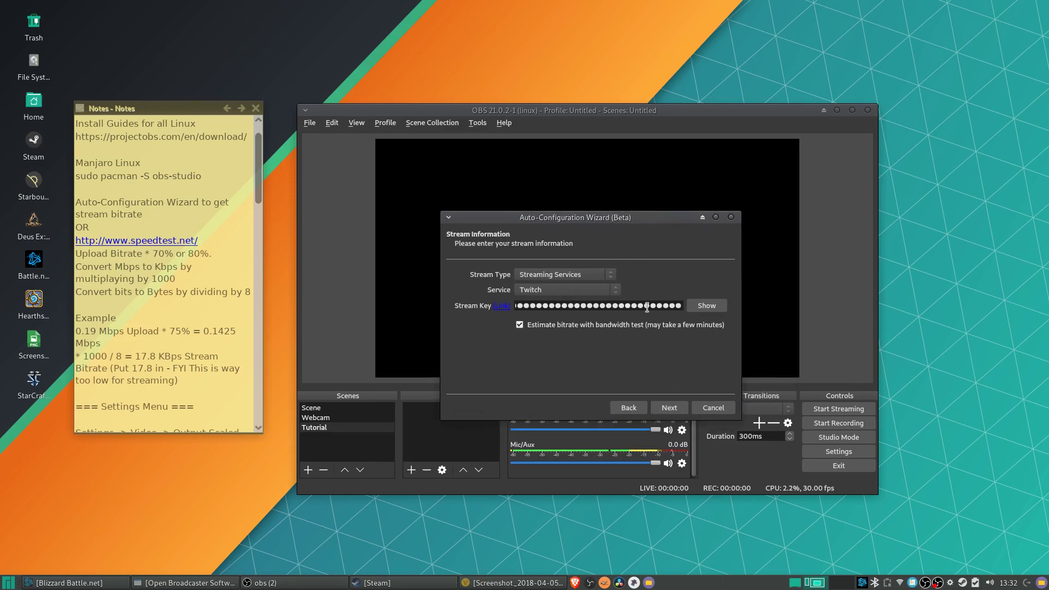
{"action": "left_click_drag", "start_coordinate": [589, 305], "coordinate": [431, 301]}
{"action": "left_click", "coordinate": [557, 305]}
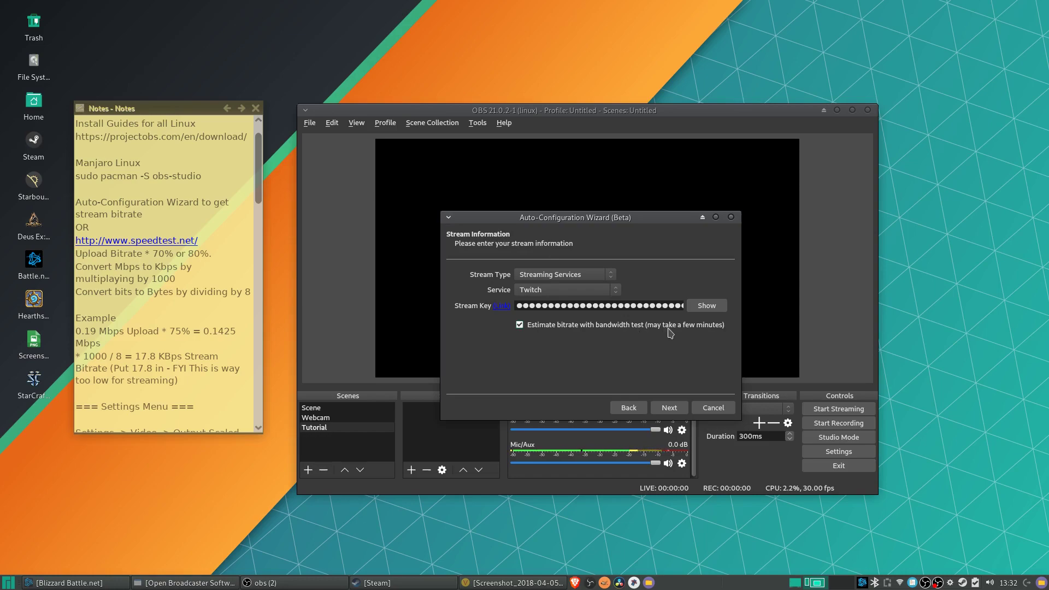
Start the bandwidth test, move the wizard aside, and point out the speedtest URL in the notes
{"action": "left_click", "coordinate": [669, 408]}
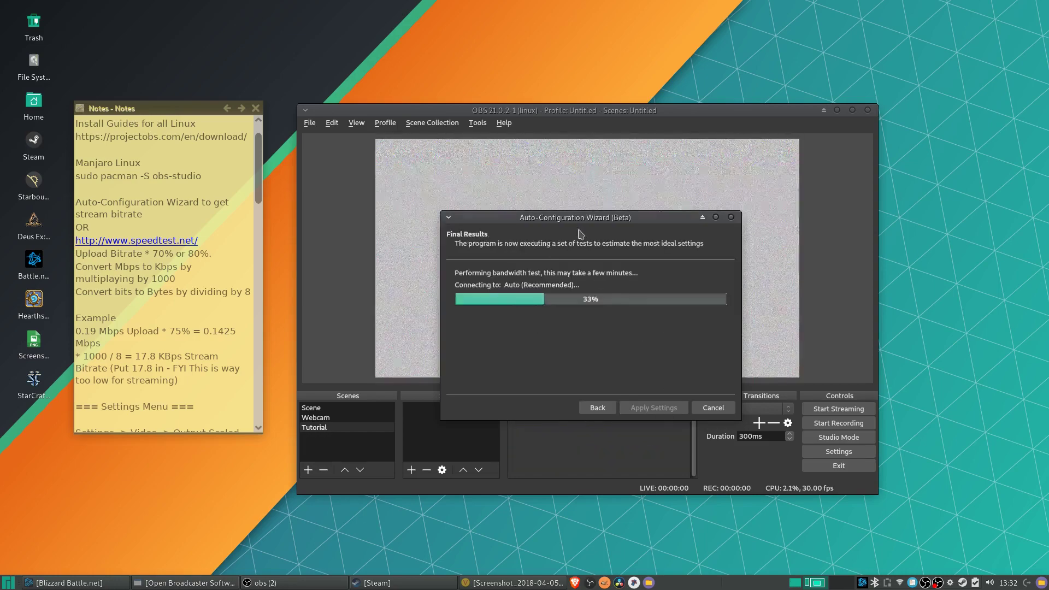
{"action": "left_click_drag", "start_coordinate": [592, 221], "coordinate": [805, 340]}
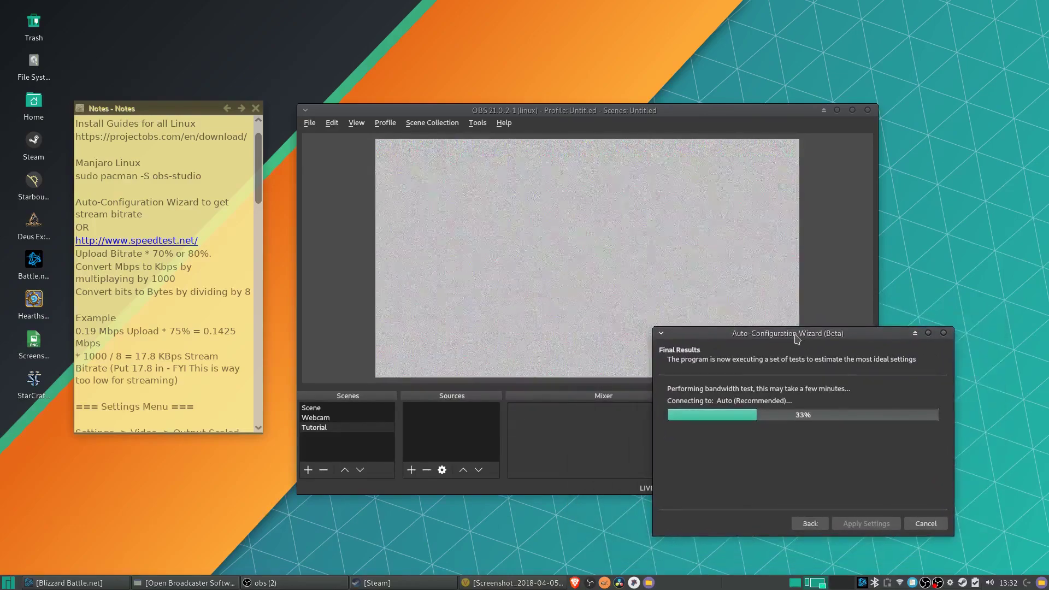
{"action": "left_click", "coordinate": [213, 244]}
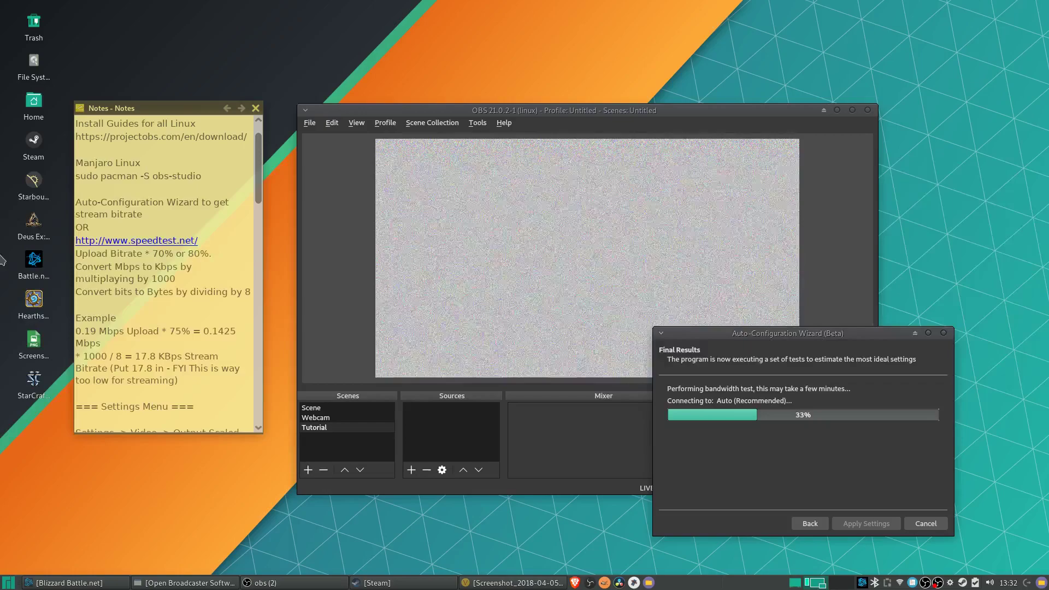
{"action": "left_click_drag", "start_coordinate": [198, 241], "coordinate": [75, 247]}
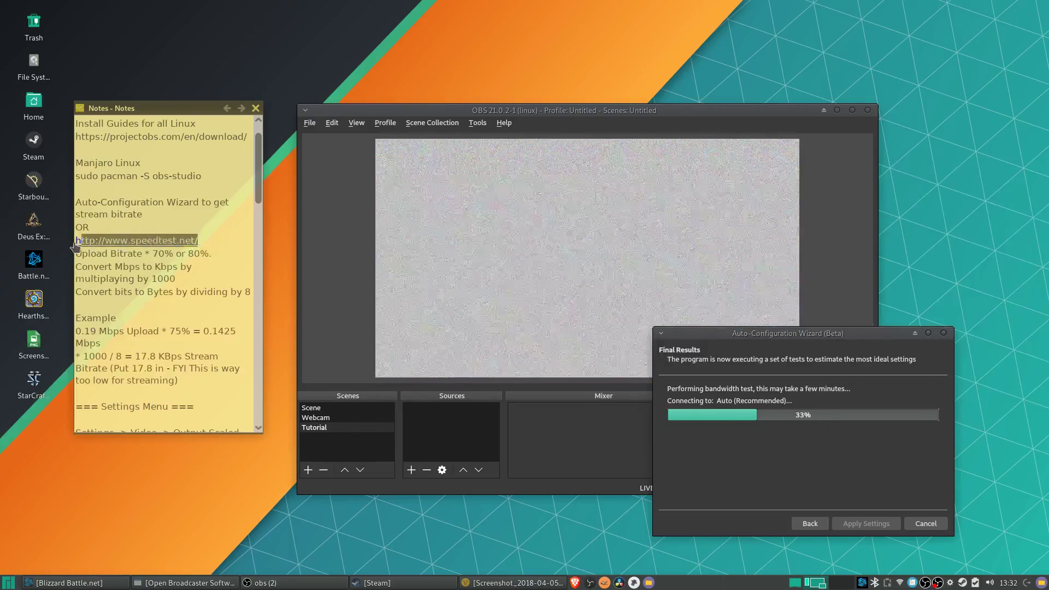
{"action": "left_click", "coordinate": [201, 238]}
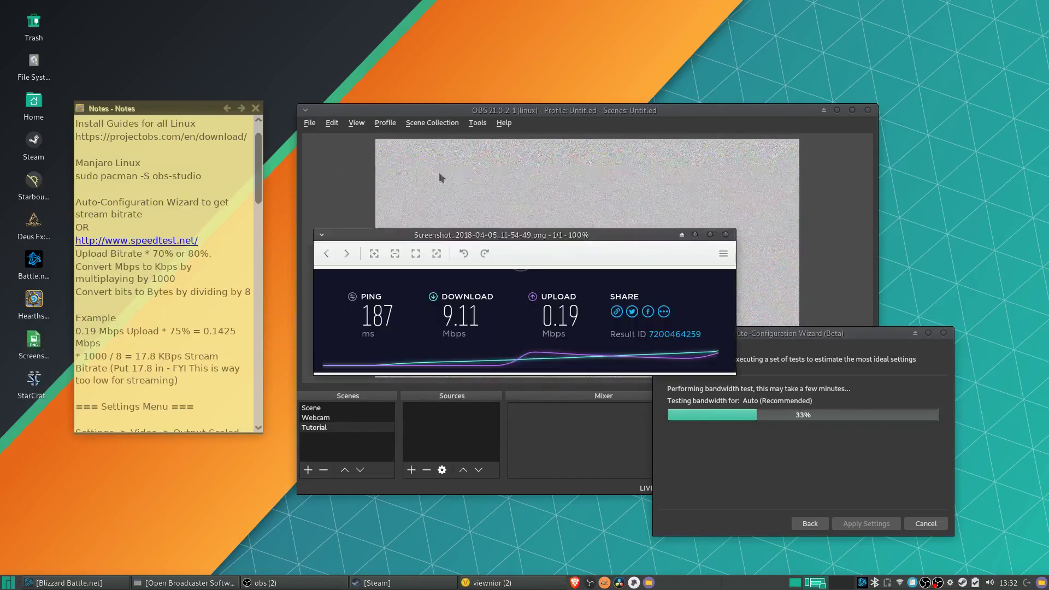
Place the speedtest screenshot at the top right, above the lowered OBS window
{"action": "left_click_drag", "start_coordinate": [530, 241], "coordinate": [662, 28]}
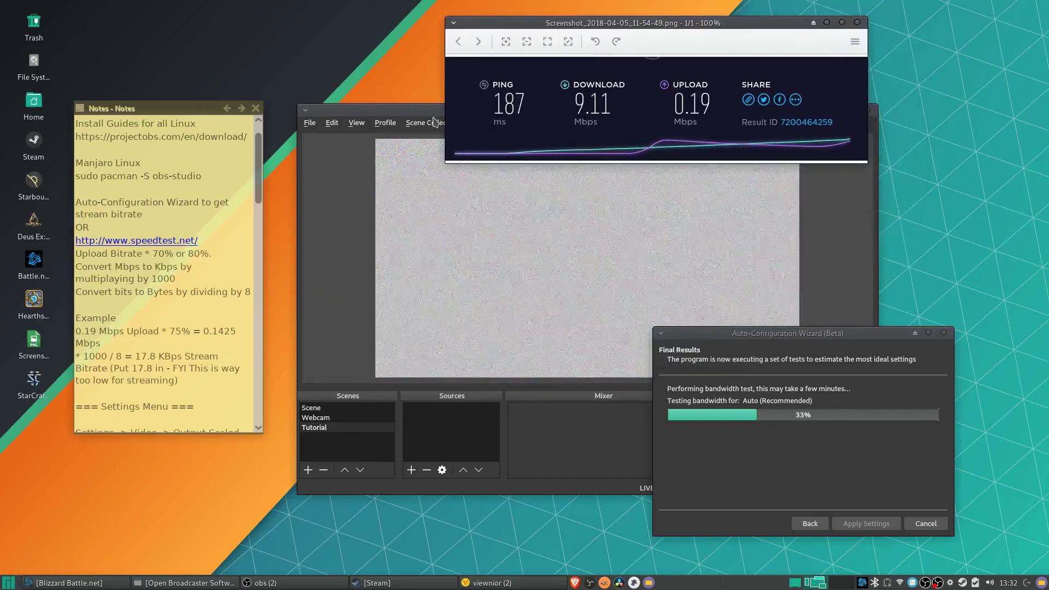
{"action": "left_click_drag", "start_coordinate": [454, 113], "coordinate": [454, 167]}
{"action": "left_click", "coordinate": [710, 98]}
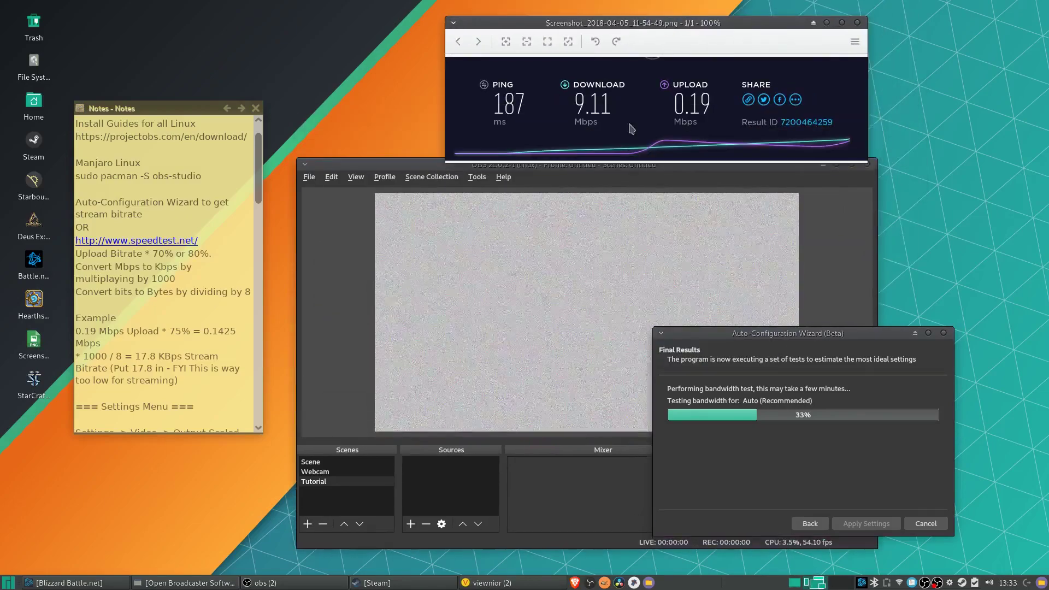
{"action": "left_click_drag", "start_coordinate": [710, 27], "coordinate": [670, 20]}
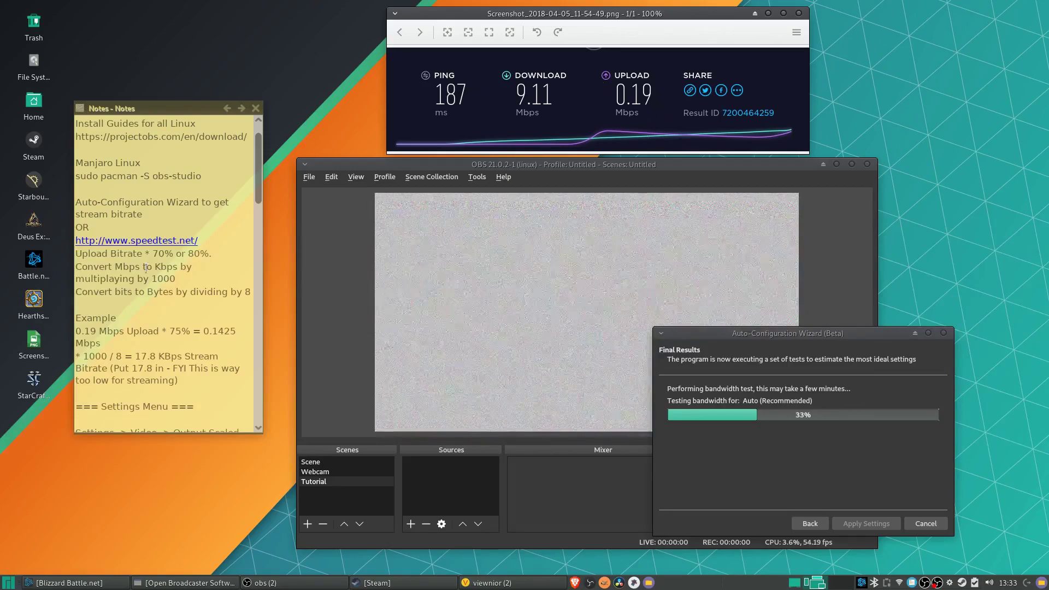
Highlight the 70% or 80% upload figure, Mbps-to-Kbps note, and bitrate calculation lines in the notes
{"action": "left_click_drag", "start_coordinate": [215, 253], "coordinate": [153, 254]}
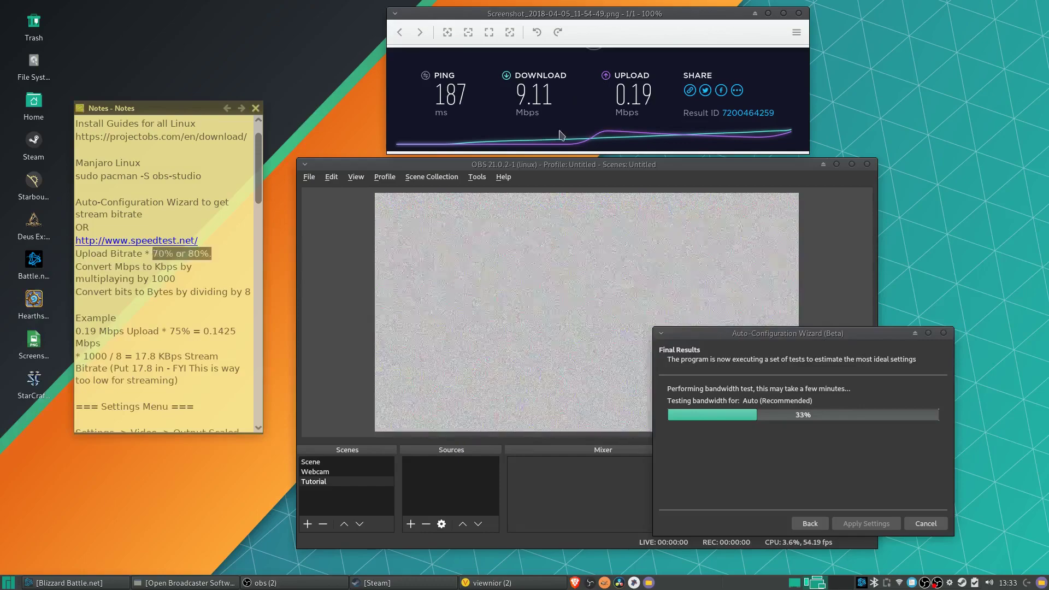
{"action": "left_click", "coordinate": [190, 249]}
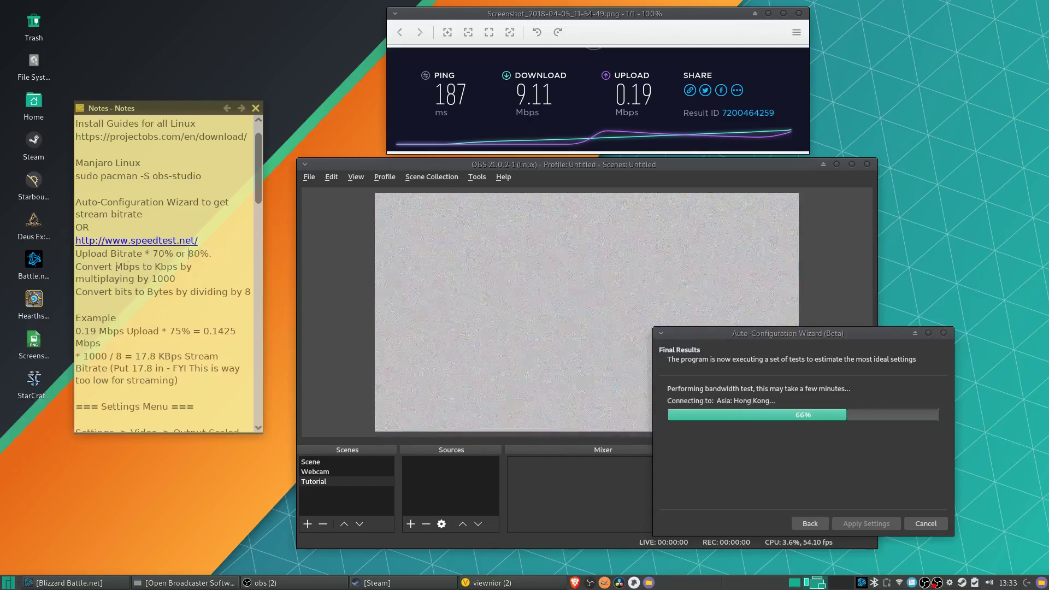
{"action": "left_click_drag", "start_coordinate": [115, 268], "coordinate": [205, 274]}
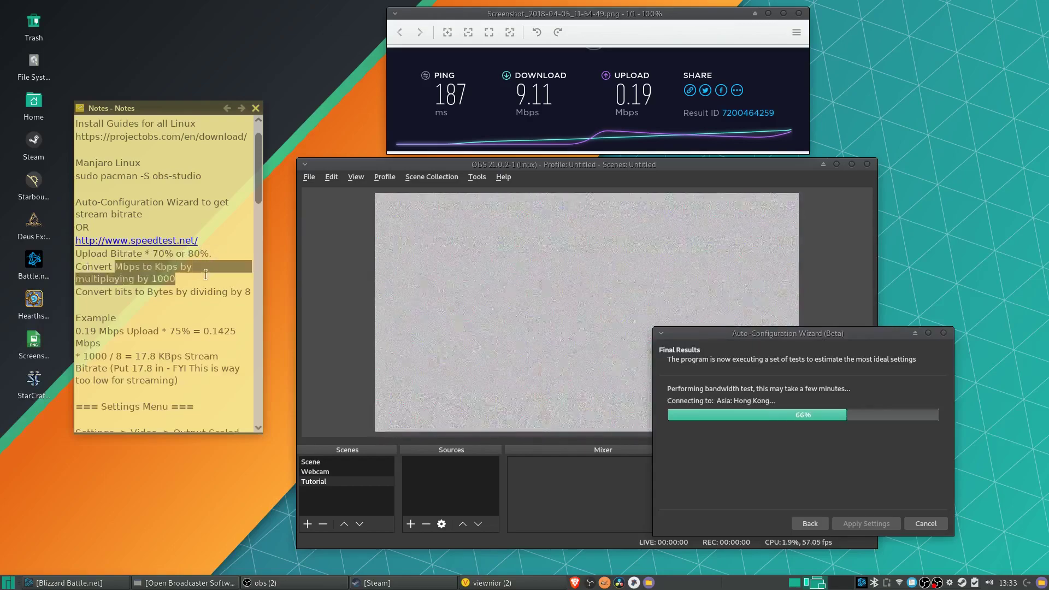
{"action": "left_click", "coordinate": [183, 279]}
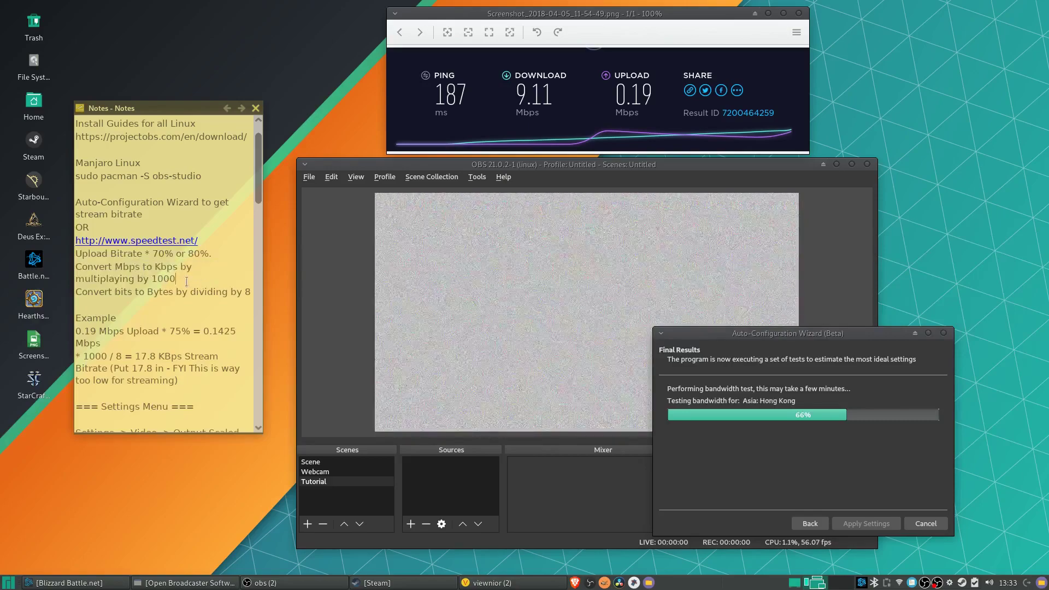
{"action": "scroll", "coordinate": [186, 278], "scroll_direction": "down", "scroll_amount": 1}
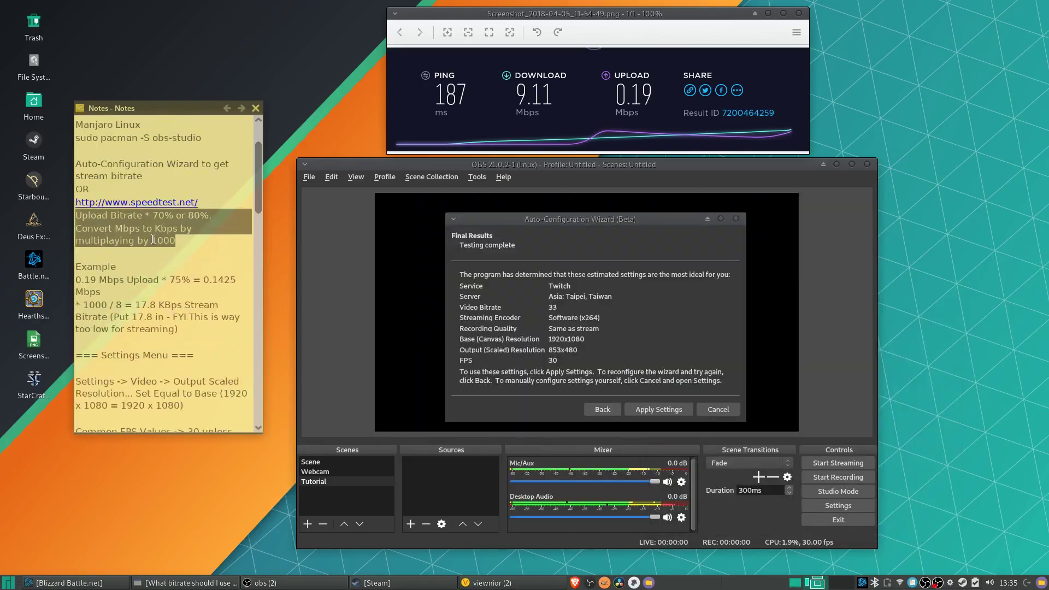
{"action": "left_click", "coordinate": [146, 232]}
{"action": "left_click_drag", "start_coordinate": [146, 232], "coordinate": [76, 214]}
{"action": "left_click", "coordinate": [199, 253]}
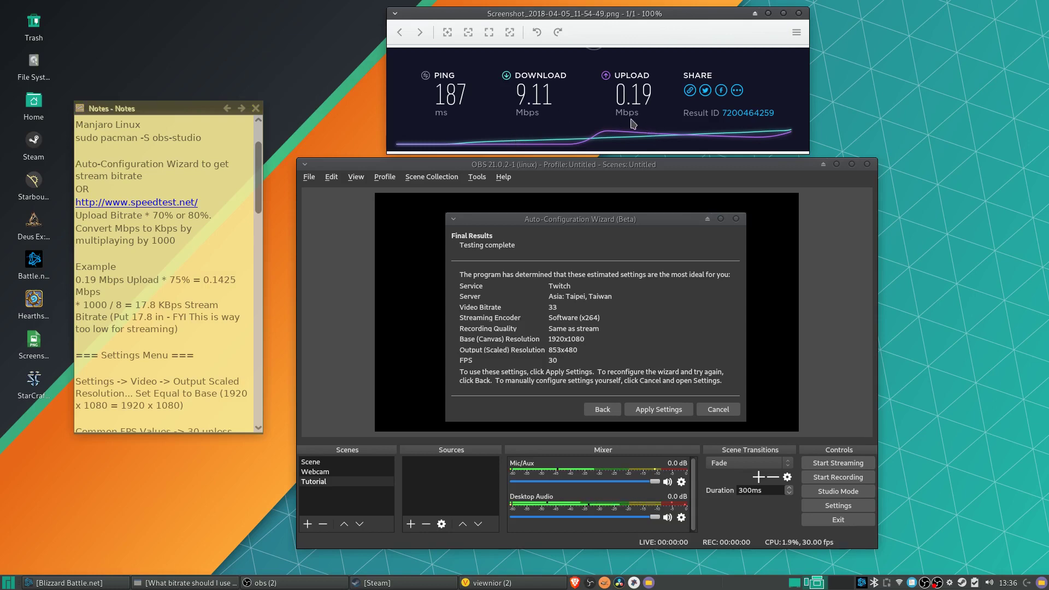
Re-highlight the upload percentage and Mbps-to-Kbps conversion line, then dismiss the wizard results
{"action": "left_click", "coordinate": [192, 228]}
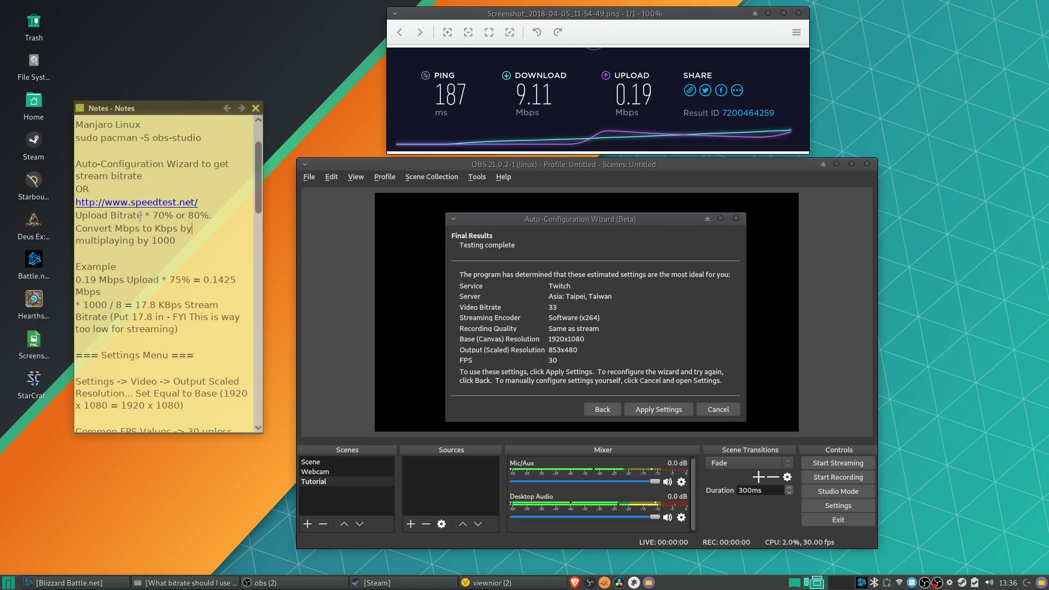
{"action": "left_click_drag", "start_coordinate": [157, 215], "coordinate": [213, 215]}
{"action": "left_click", "coordinate": [154, 229]}
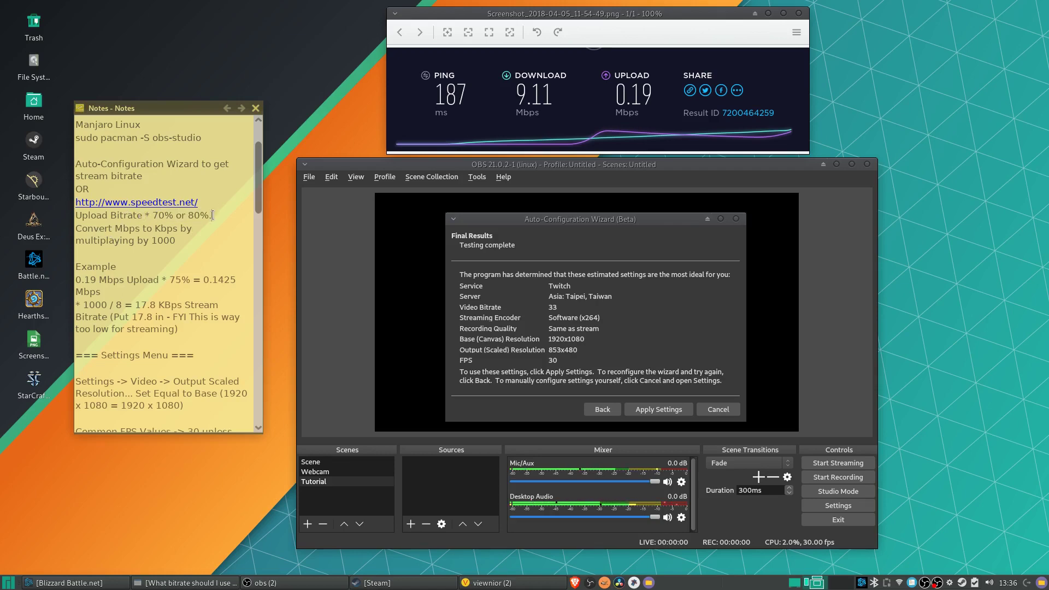
{"action": "triple_click", "coordinate": [159, 232]}
{"action": "left_click", "coordinate": [136, 241]}
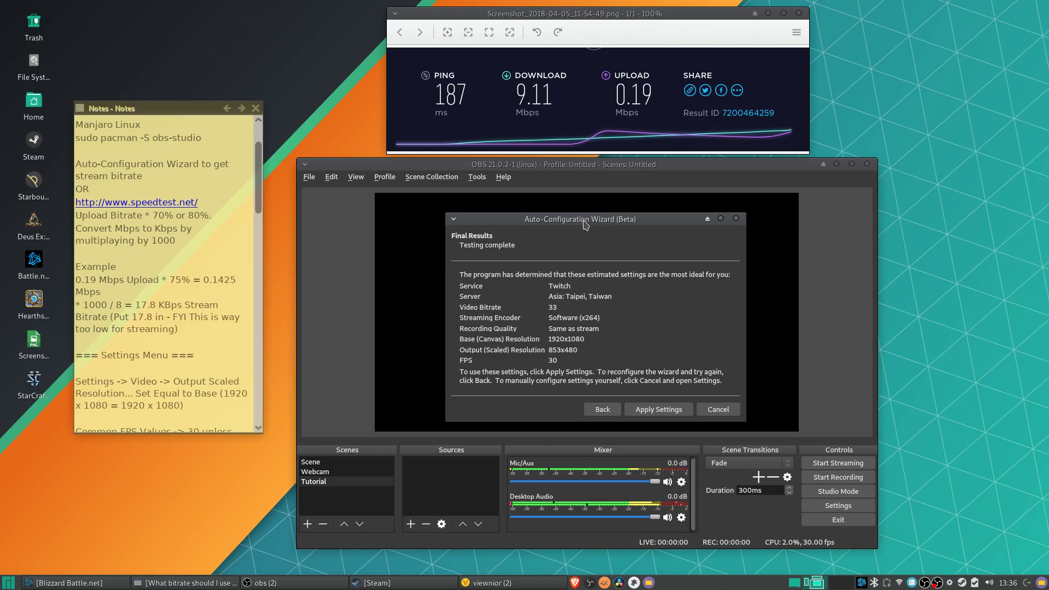
{"action": "mouse_move", "coordinate": [584, 221]}
{"action": "left_mouse_down"}
{"action": "mouse_move", "coordinate": [596, 219]}
{"action": "mouse_move", "coordinate": [585, 224]}
{"action": "left_mouse_up"}
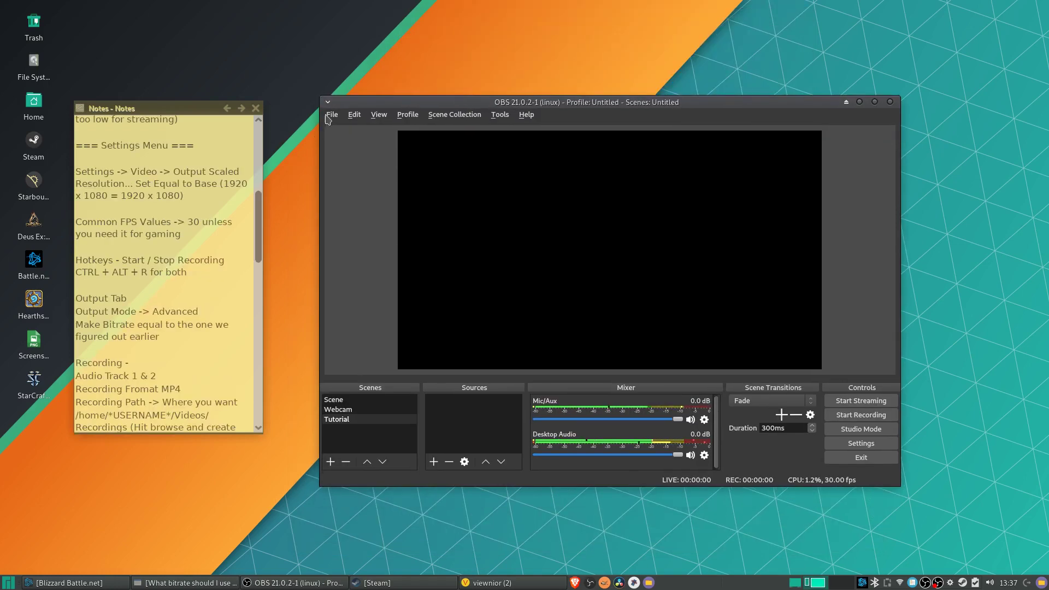
Open Settings, confirm the 853x480 output resolution under Video, then go to Output
{"action": "left_click", "coordinate": [332, 116]}
{"action": "left_click", "coordinate": [345, 162]}
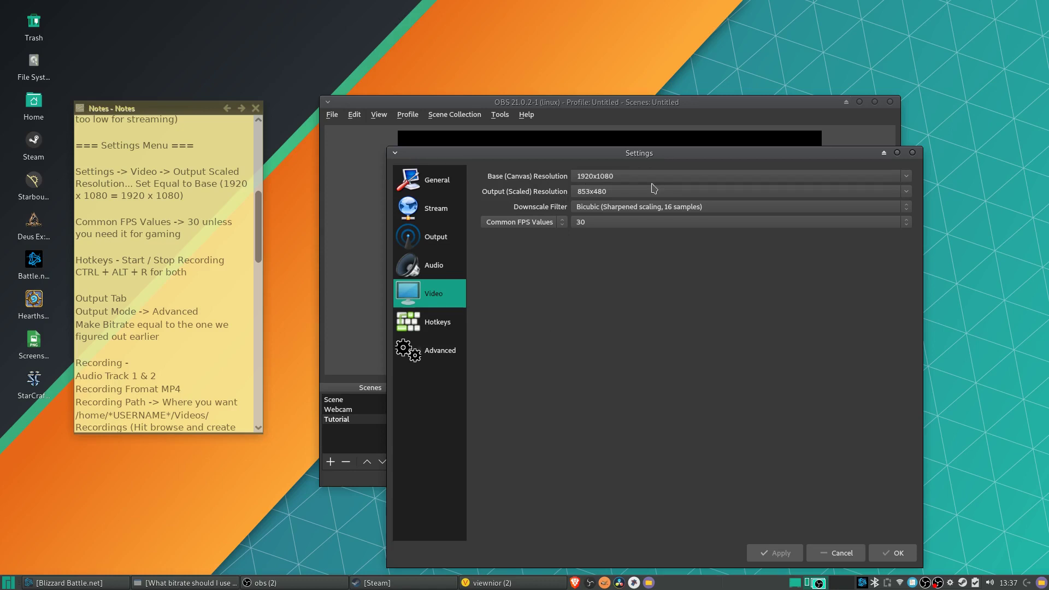
{"action": "left_click", "coordinate": [909, 193]}
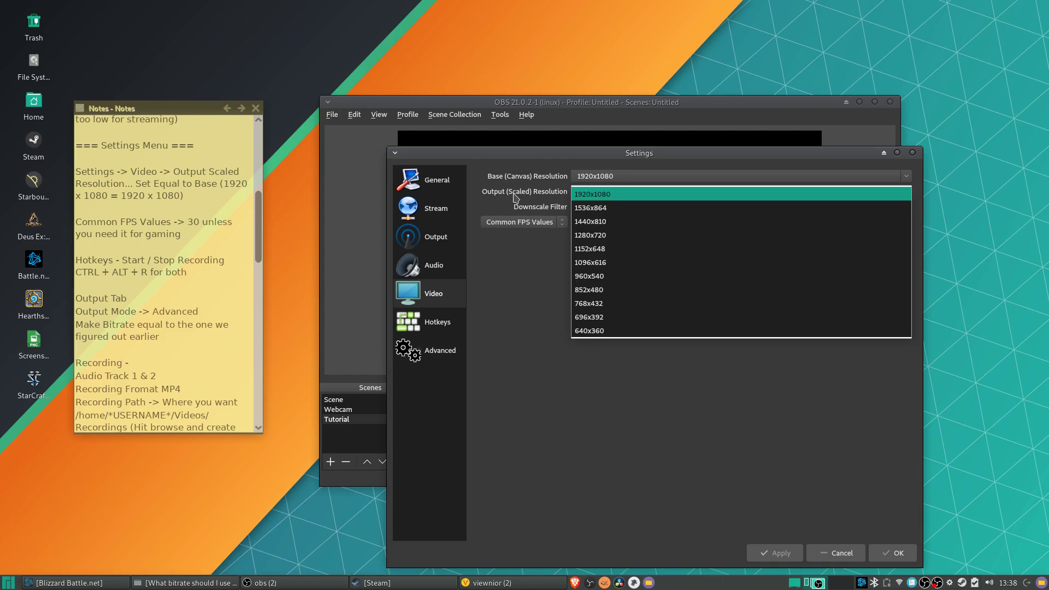
{"action": "left_click", "coordinate": [514, 195]}
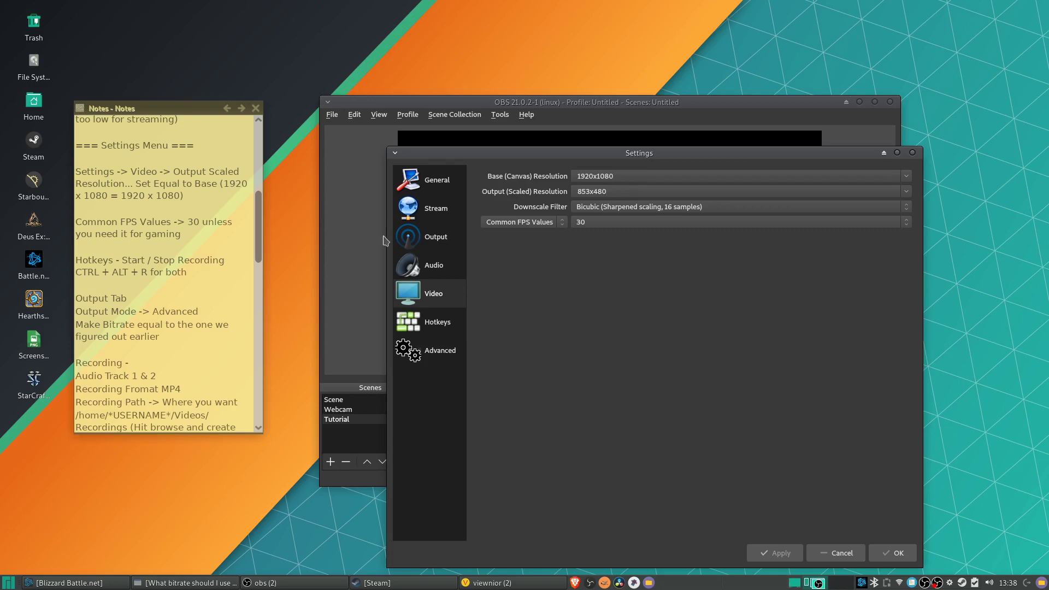
{"action": "left_click", "coordinate": [402, 238]}
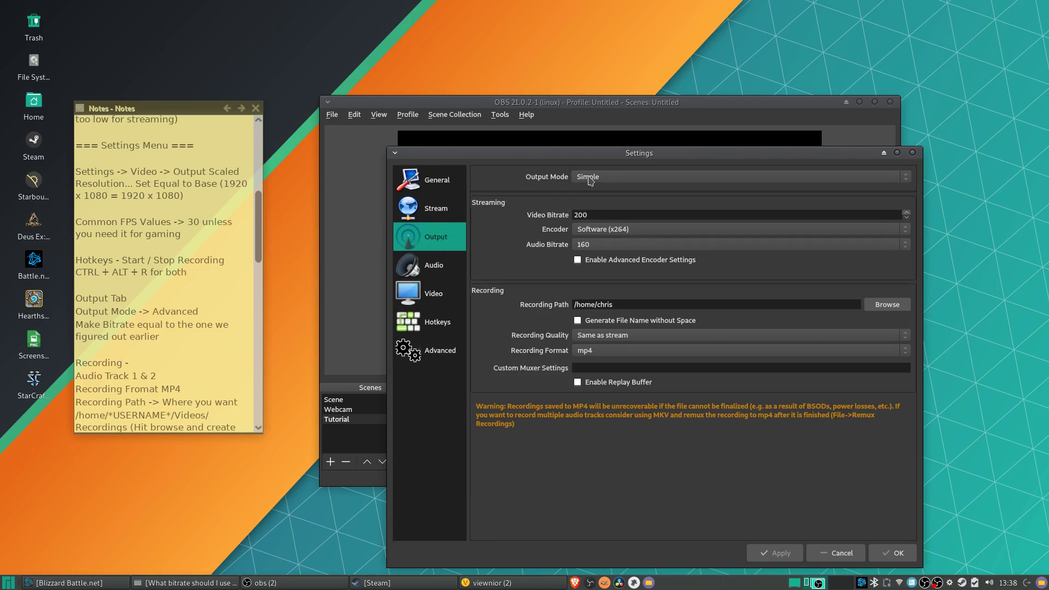
Switch Output Mode to Advanced and rescale recordings to 1920x1080
{"action": "left_click", "coordinate": [589, 180]}
{"action": "left_click", "coordinate": [591, 189]}
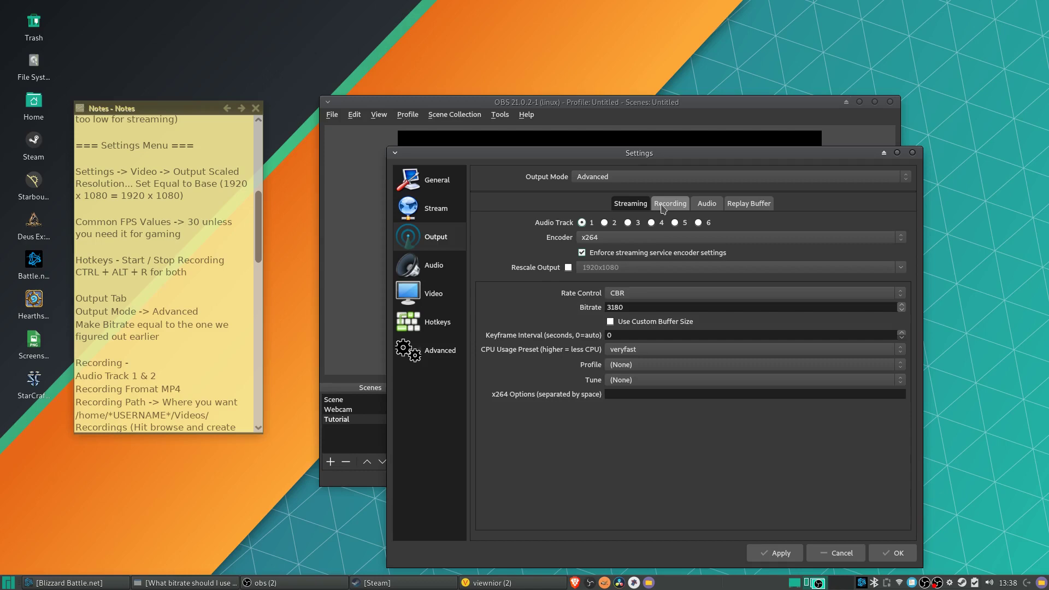
{"action": "left_click", "coordinate": [669, 210]}
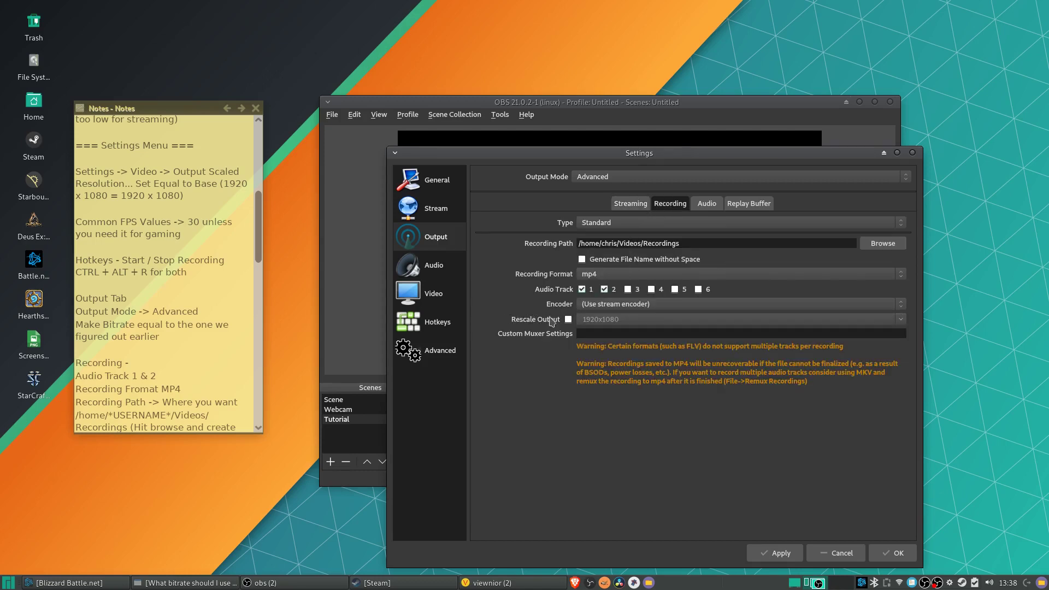
{"action": "left_click", "coordinate": [568, 319]}
{"action": "left_click_drag", "start_coordinate": [616, 319], "coordinate": [581, 320]}
Return to Video settings and select the whole 853x480 output resolution value
{"action": "left_click", "coordinate": [434, 295]}
{"action": "left_click_drag", "start_coordinate": [617, 191], "coordinate": [573, 194]}
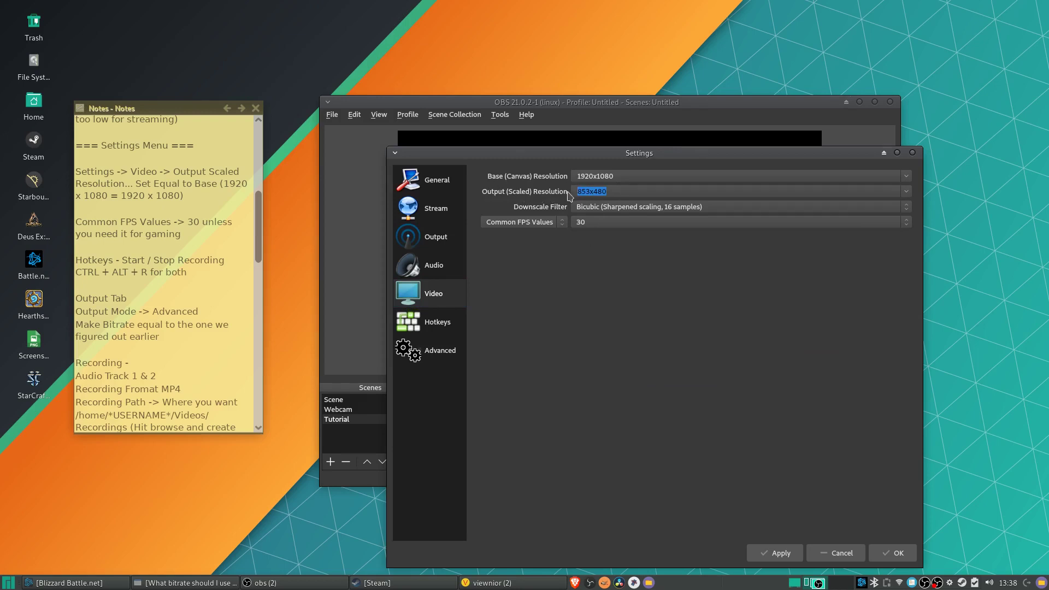
{"action": "left_click", "coordinate": [577, 189]}
{"action": "left_click_drag", "start_coordinate": [579, 191], "coordinate": [623, 192]}
{"action": "left_click", "coordinate": [613, 191]}
{"action": "left_click", "coordinate": [431, 236]}
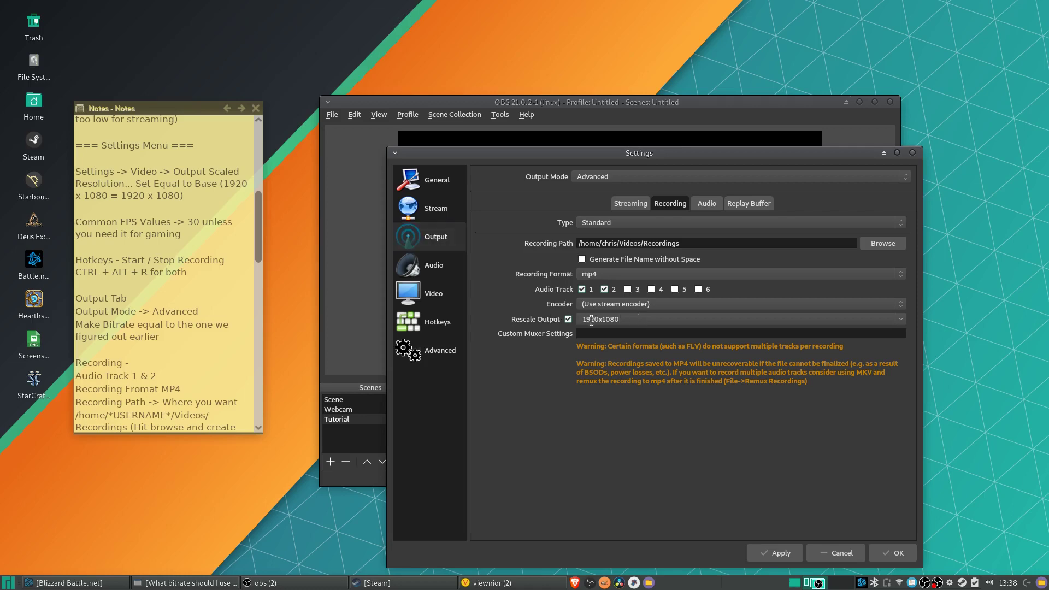
{"action": "left_click", "coordinate": [433, 294]}
{"action": "key", "text": "ctrl+a"}
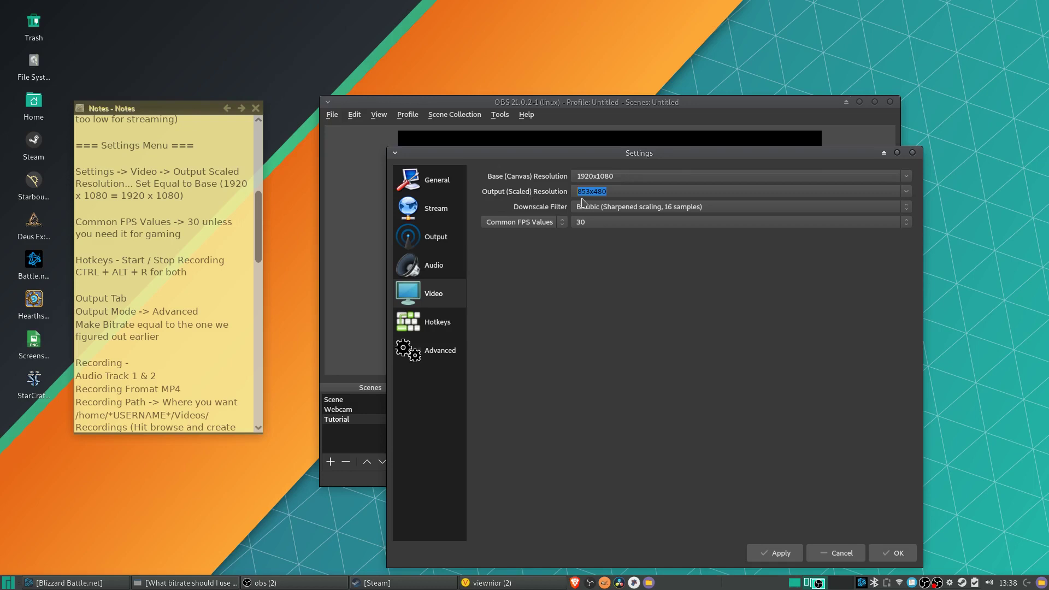
{"action": "left_click", "coordinate": [616, 194]}
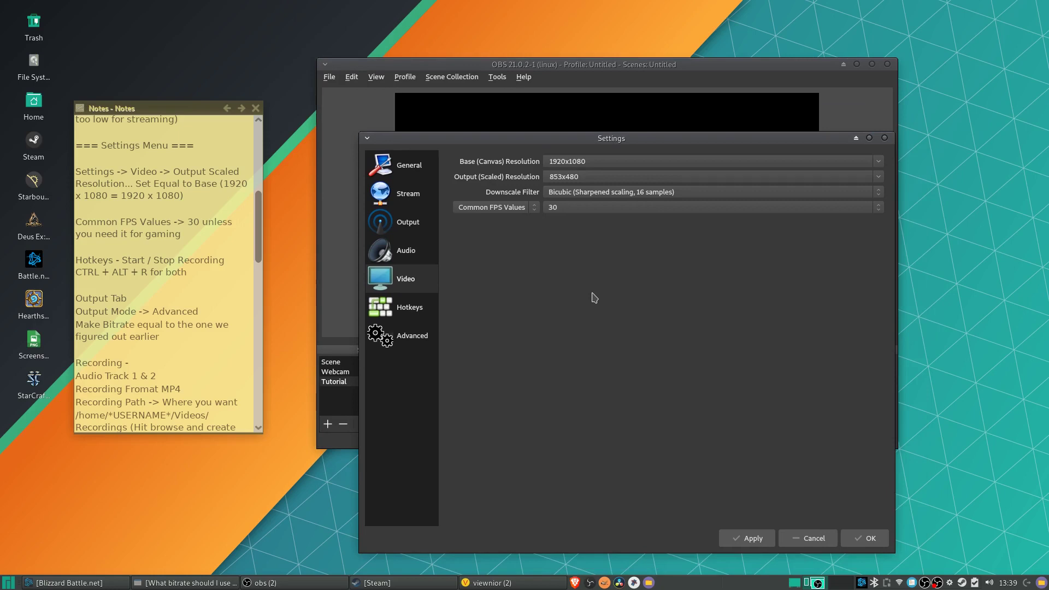
{"action": "left_click", "coordinate": [553, 210]}
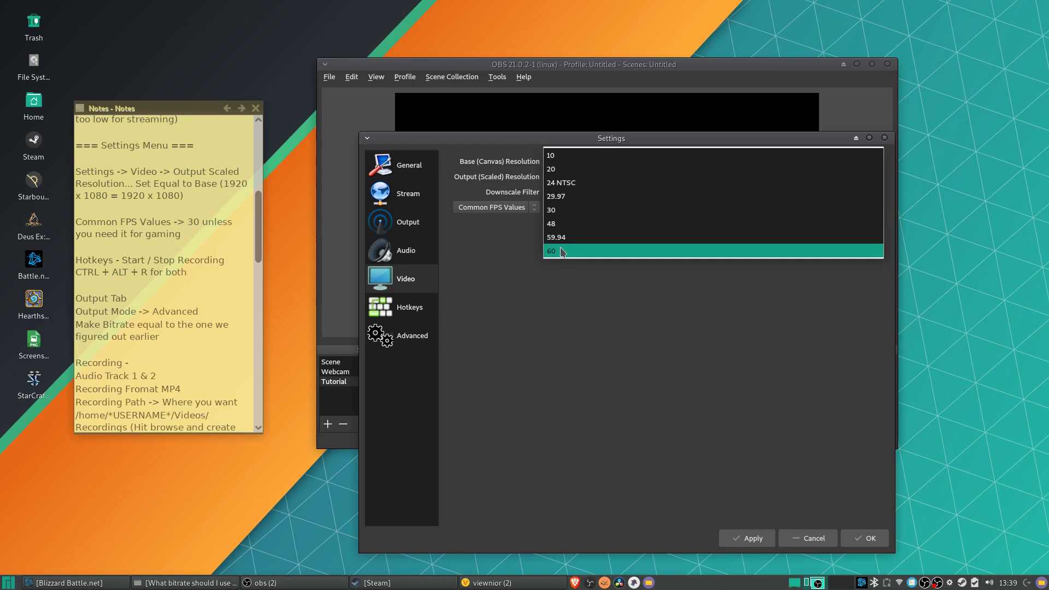
{"action": "left_click", "coordinate": [553, 210]}
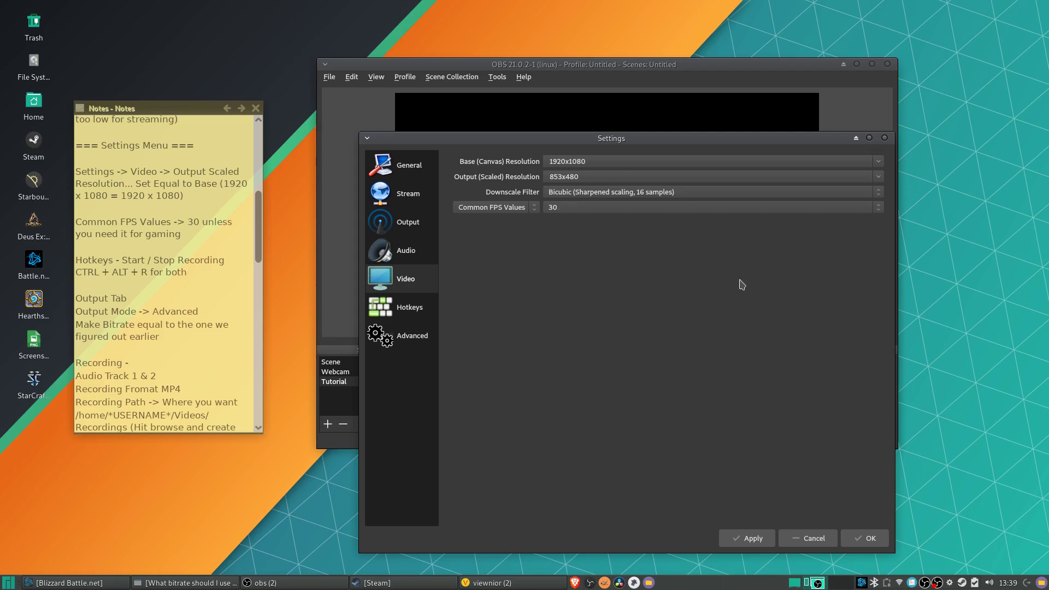
Assign Ctrl+Alt+R to both the Start Recording and Stop Recording hotkeys, then apply
{"action": "left_click", "coordinate": [432, 305]}
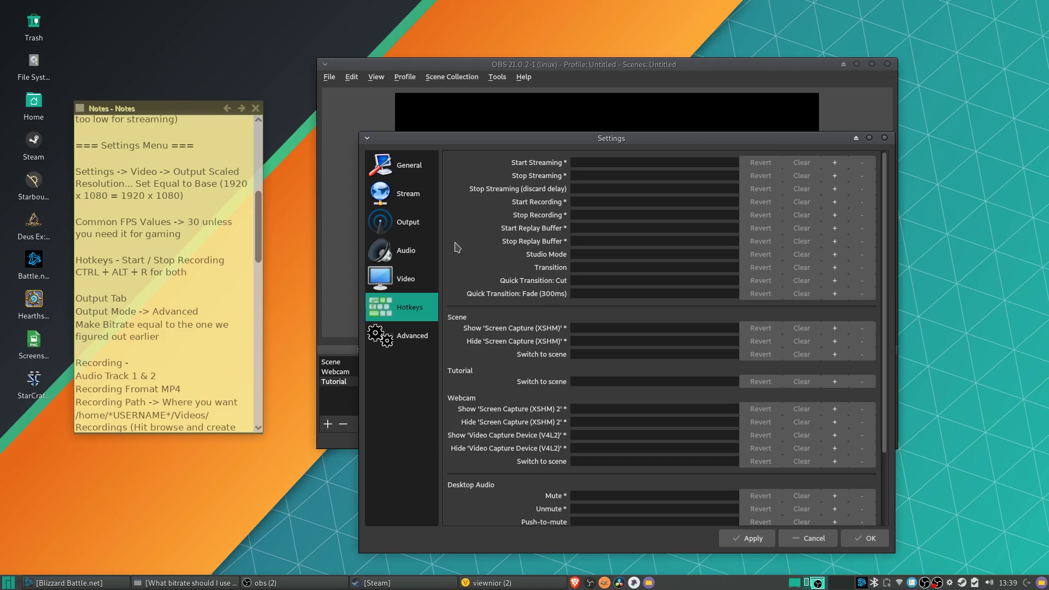
{"action": "left_click", "coordinate": [611, 202]}
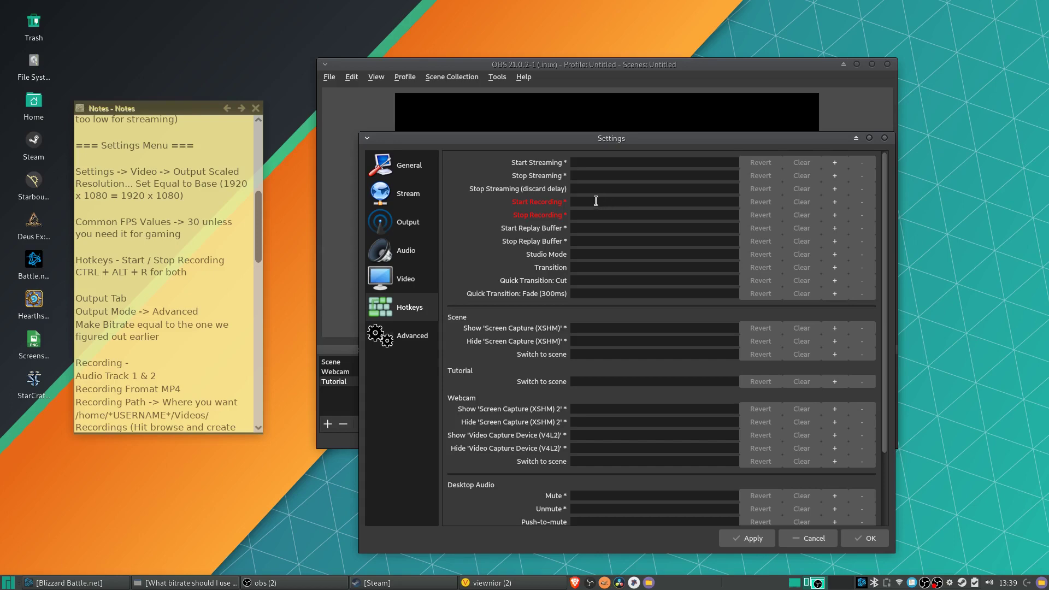
{"action": "key", "text": "ctrl+alt+r"}
{"action": "left_click", "coordinate": [636, 213]}
{"action": "key", "text": "ctrl+alt+r"}
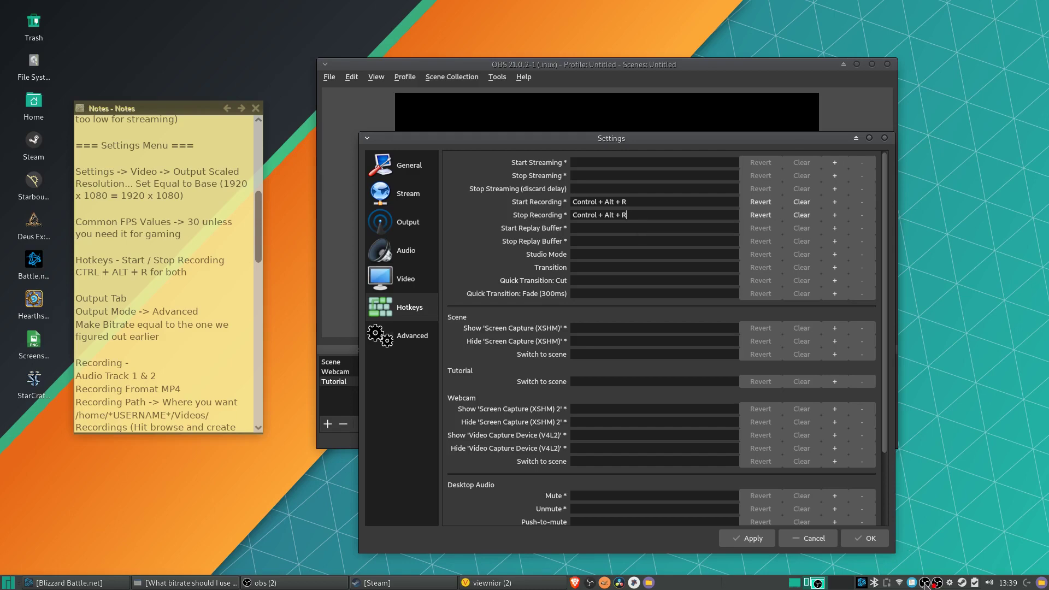
{"action": "left_click", "coordinate": [757, 548]}
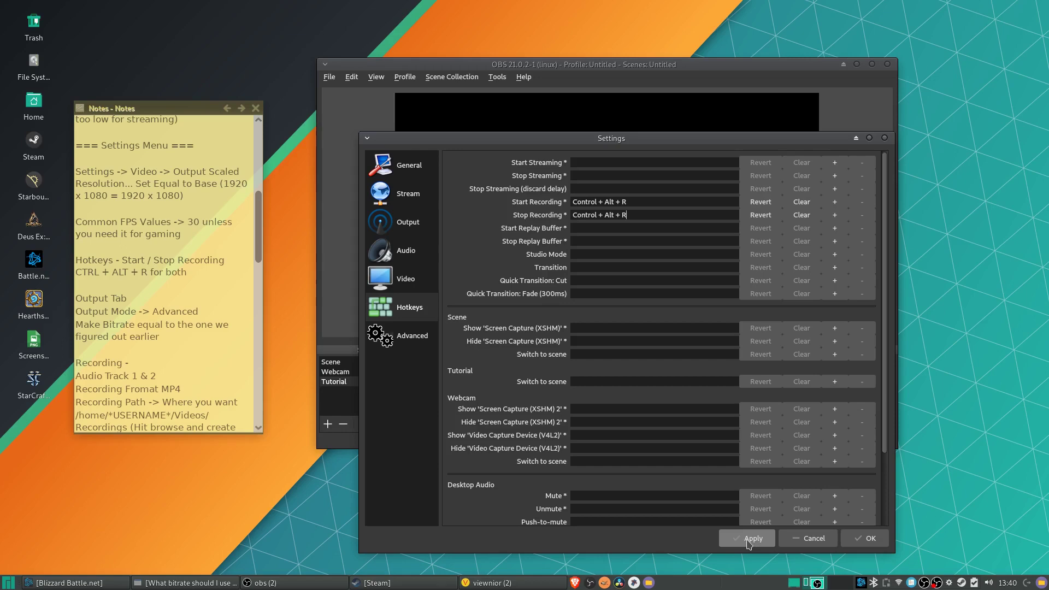
{"action": "left_click", "coordinate": [749, 544]}
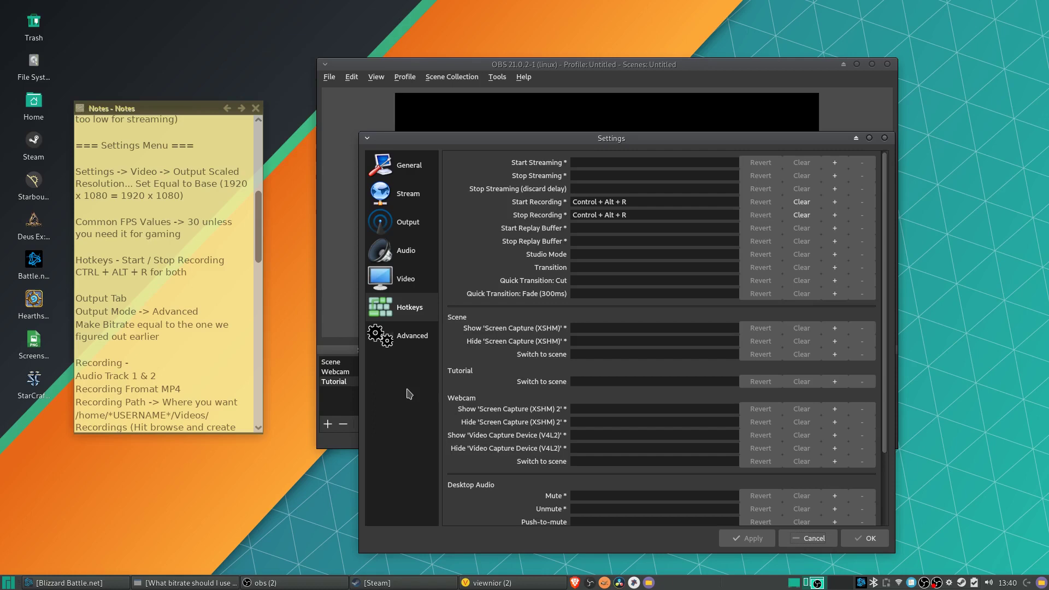
Replace the Streaming tab's bitrate of 3180 with 33 in Output settings
{"action": "left_click", "coordinate": [422, 226]}
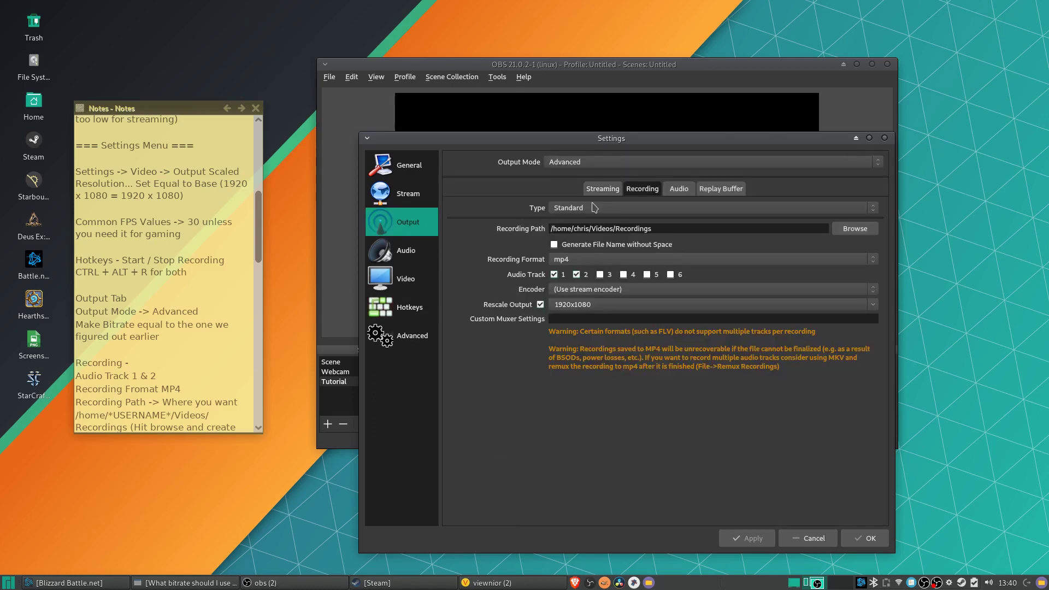
{"action": "left_click", "coordinate": [601, 189]}
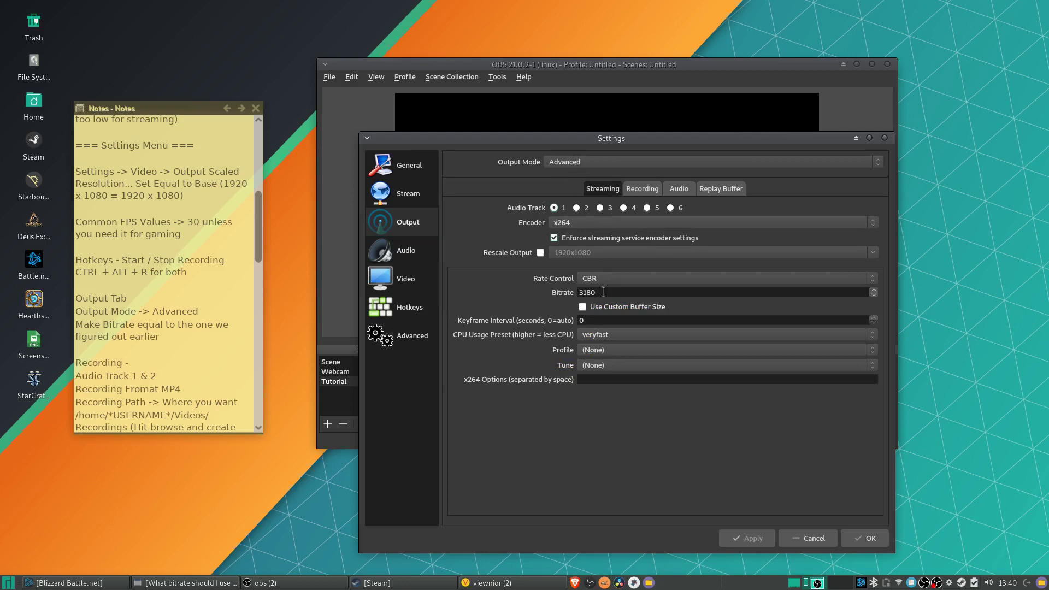
{"action": "left_click_drag", "start_coordinate": [602, 293], "coordinate": [515, 288]}
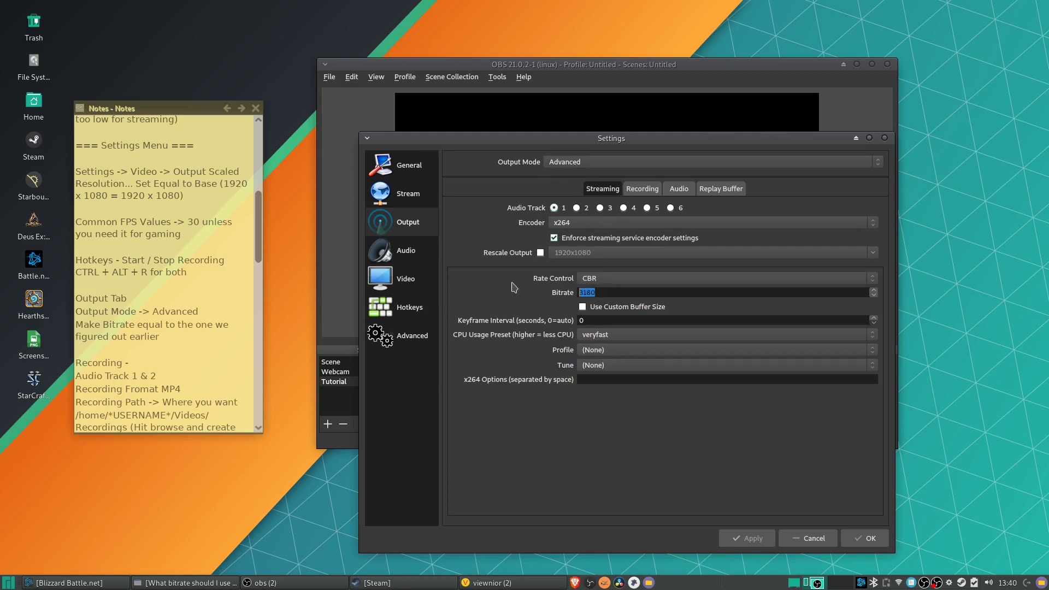
{"action": "left_click", "coordinate": [601, 291]}
{"action": "mouse_move", "coordinate": [550, 138]}
{"action": "left_mouse_down"}
{"action": "mouse_move", "coordinate": [539, 137]}
{"action": "mouse_move", "coordinate": [548, 137]}
{"action": "left_mouse_up"}
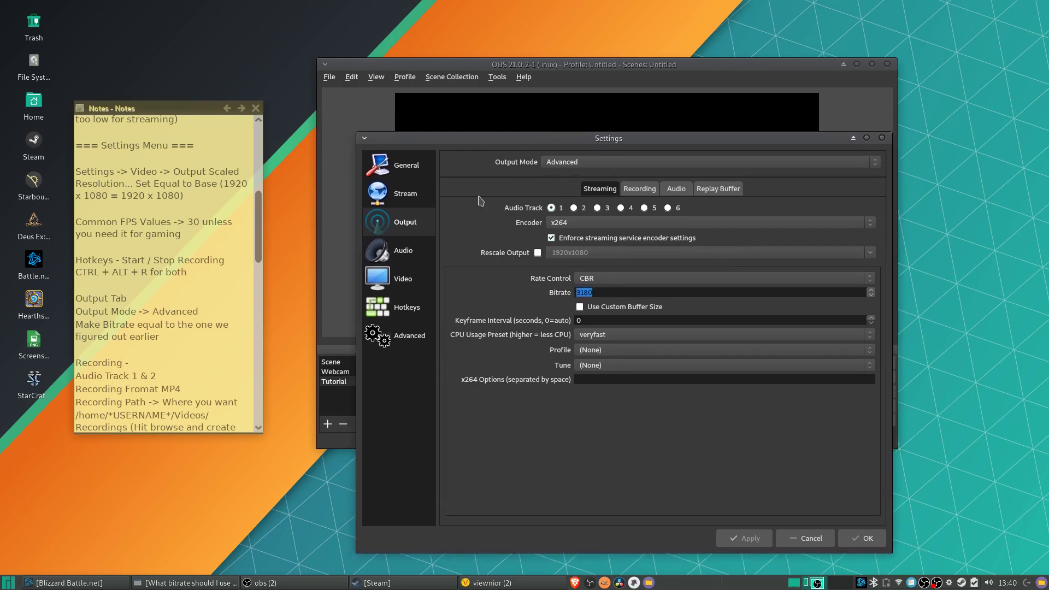
{"action": "type", "text": "33"}
{"action": "key", "text": "ctrl+a"}
{"action": "key", "text": "Right"}
{"action": "scroll", "coordinate": [164, 273], "scroll_direction": "down", "scroll_amount": 5}
On the Recording tab, keep mp4 as the recording format
{"action": "scroll", "coordinate": [164, 273], "scroll_direction": "up", "scroll_amount": 2}
{"action": "left_click", "coordinate": [640, 188]}
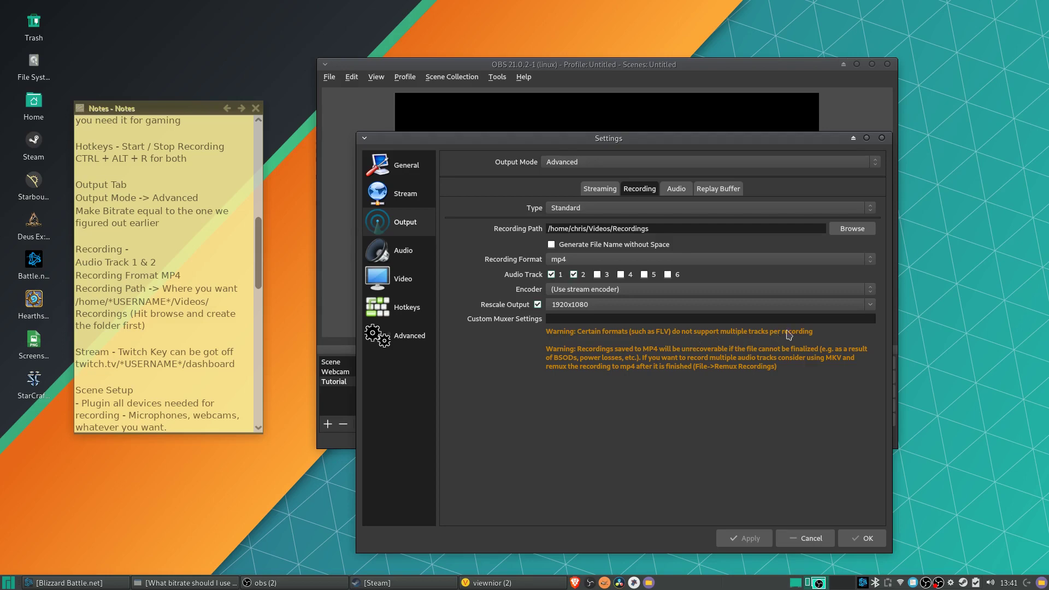
{"action": "left_click", "coordinate": [565, 260]}
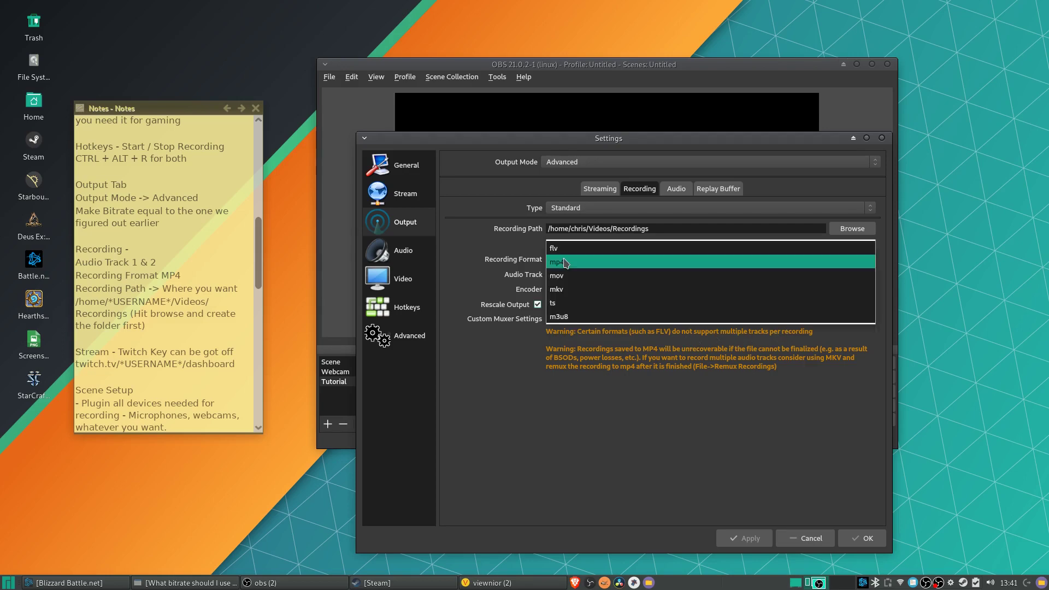
{"action": "left_click", "coordinate": [565, 262]}
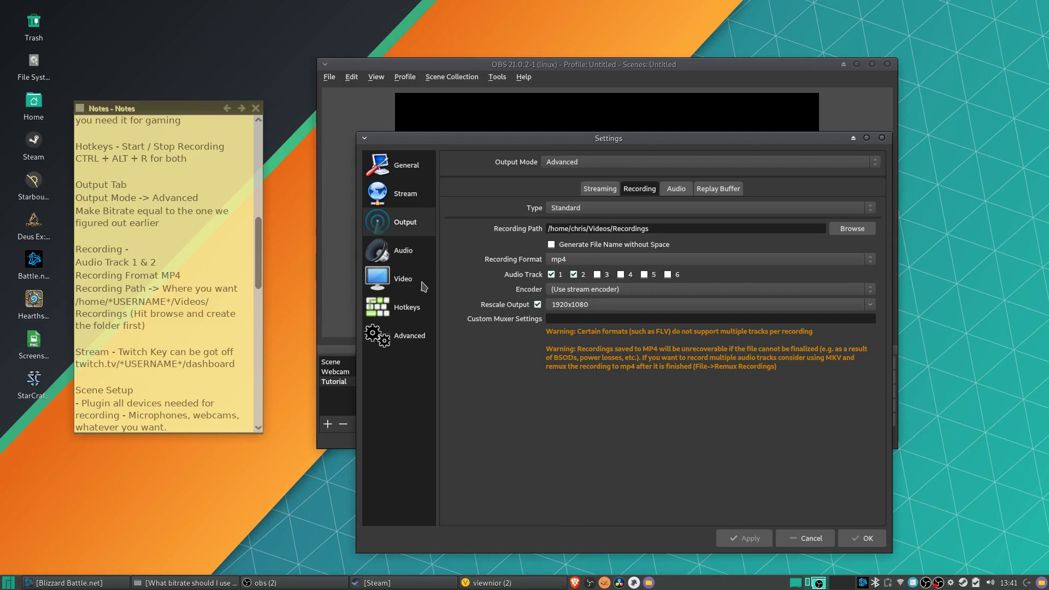
Confirm Twitch as the stream service, then close Settings with OK
{"action": "scroll", "coordinate": [196, 267], "scroll_direction": "down", "scroll_amount": 2}
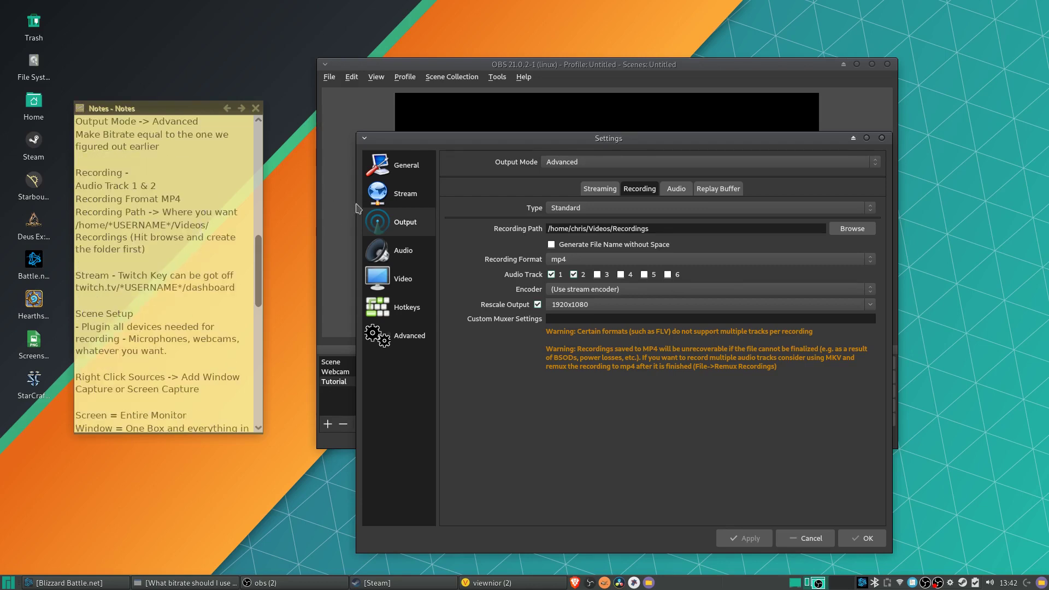
{"action": "left_click", "coordinate": [393, 198]}
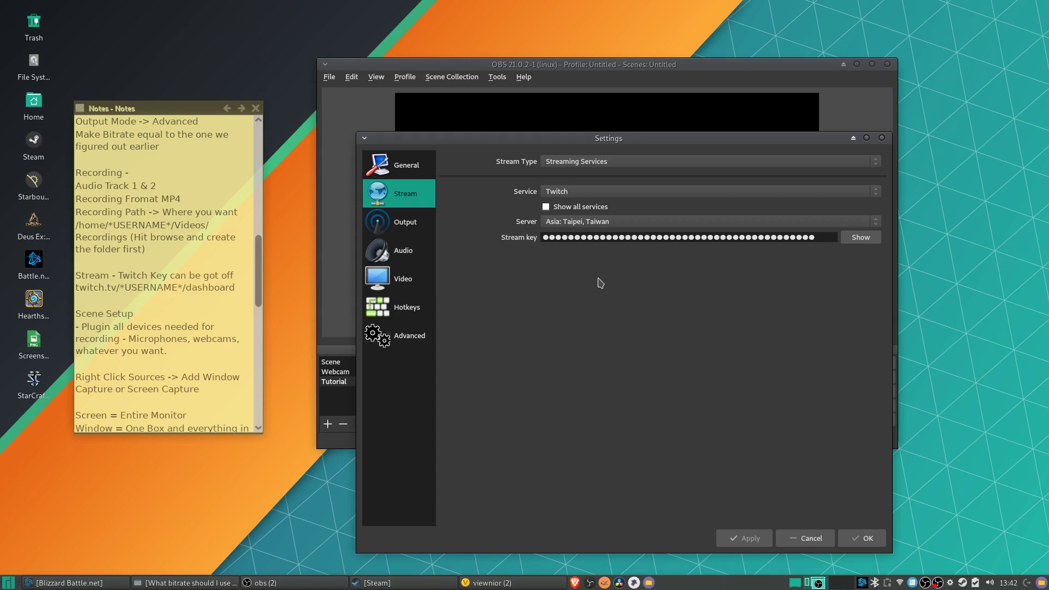
{"action": "left_click", "coordinate": [574, 238]}
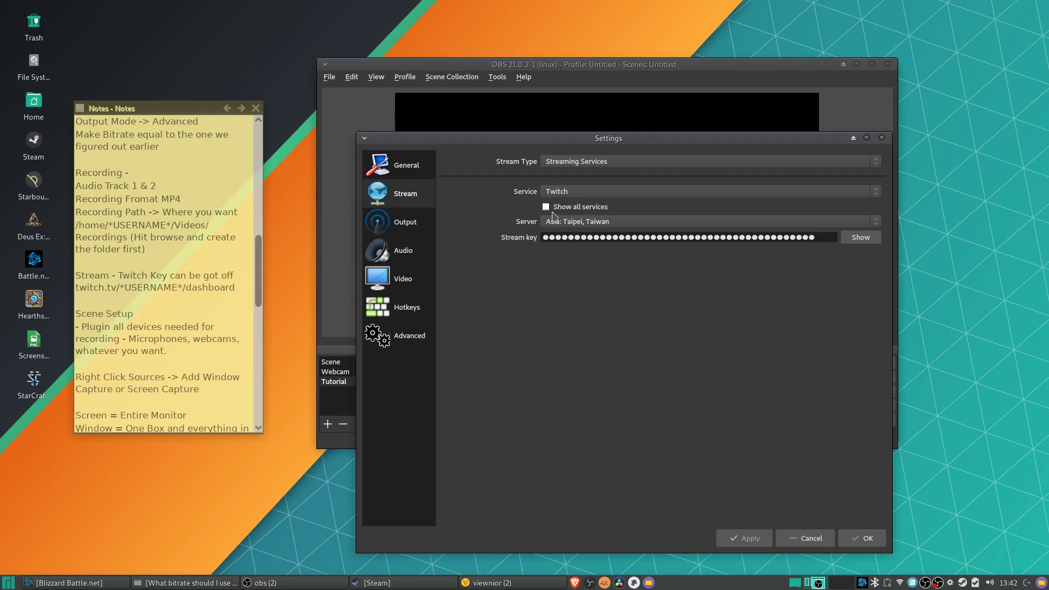
{"action": "left_click", "coordinate": [553, 195]}
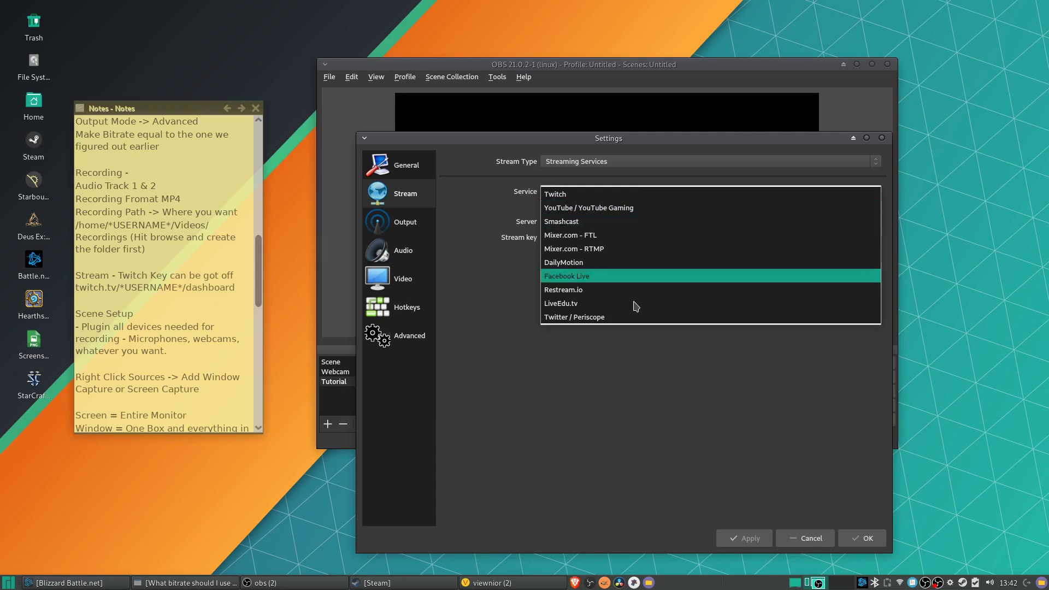
{"action": "left_click", "coordinate": [473, 262]}
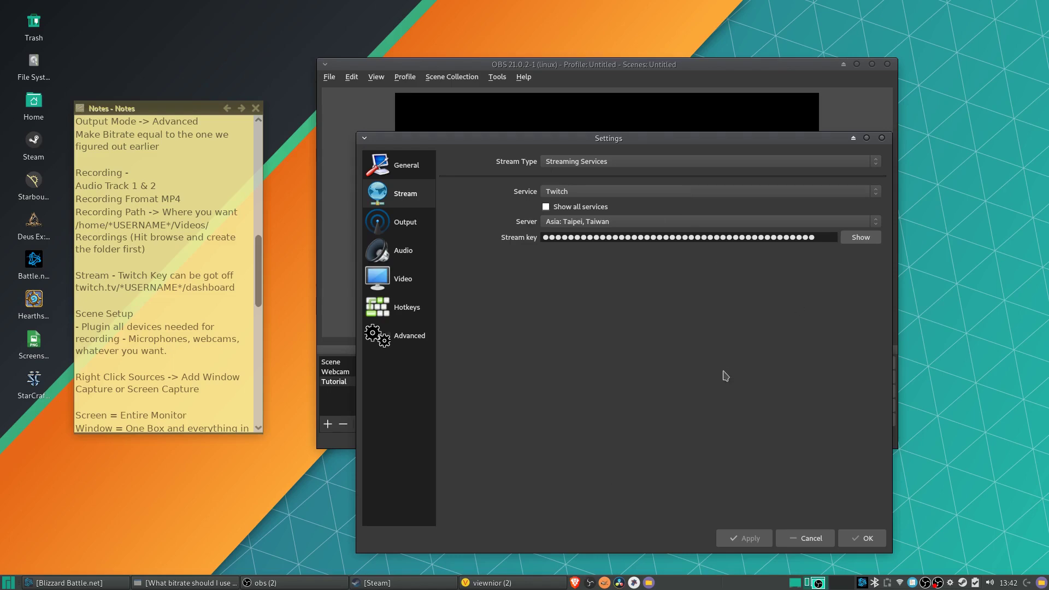
{"action": "left_click", "coordinate": [862, 539]}
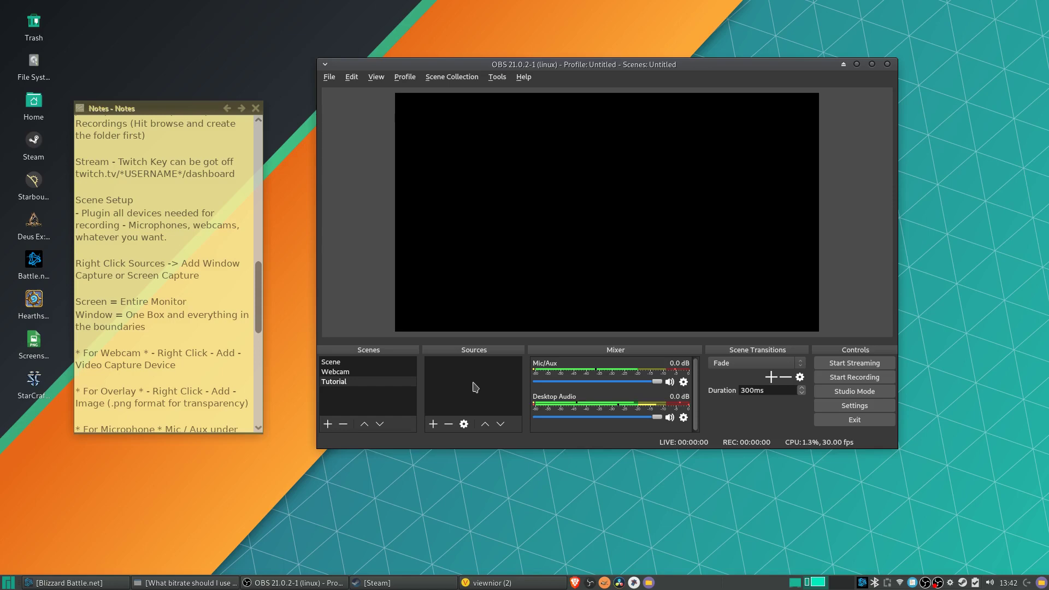
Preview the Webcam and Scene scenes, then settle on the empty Tutorial scene
{"action": "left_click", "coordinate": [369, 371]}
{"action": "left_click", "coordinate": [367, 364]}
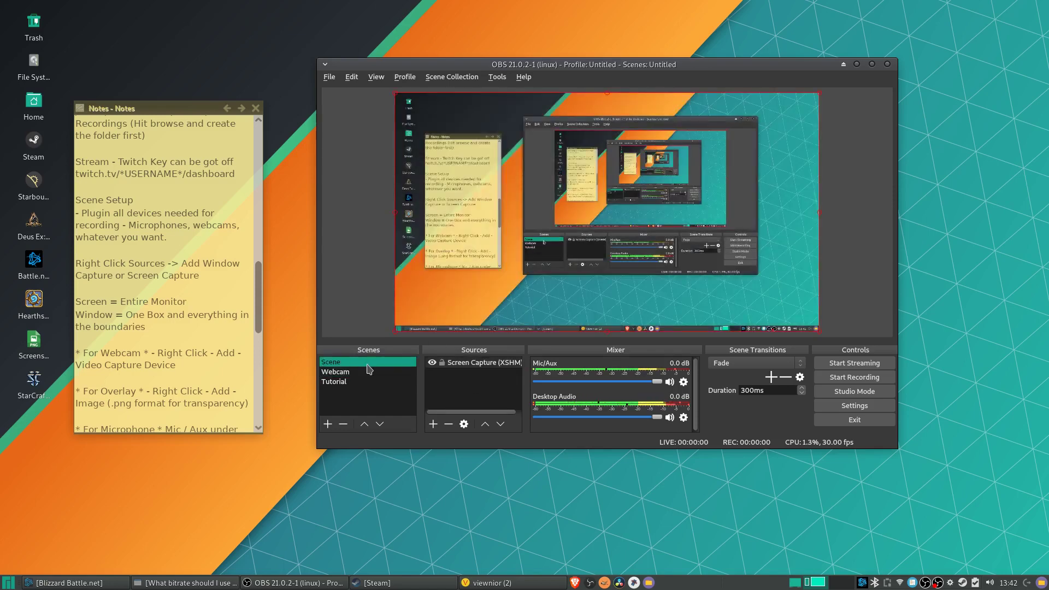
{"action": "left_click", "coordinate": [374, 372]}
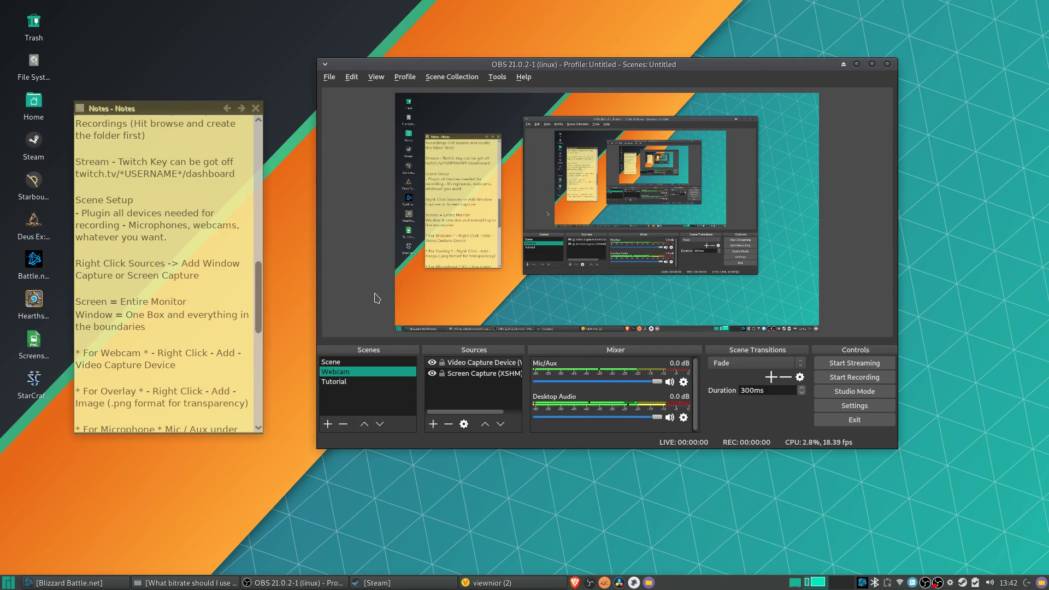
{"action": "left_click", "coordinate": [369, 382]}
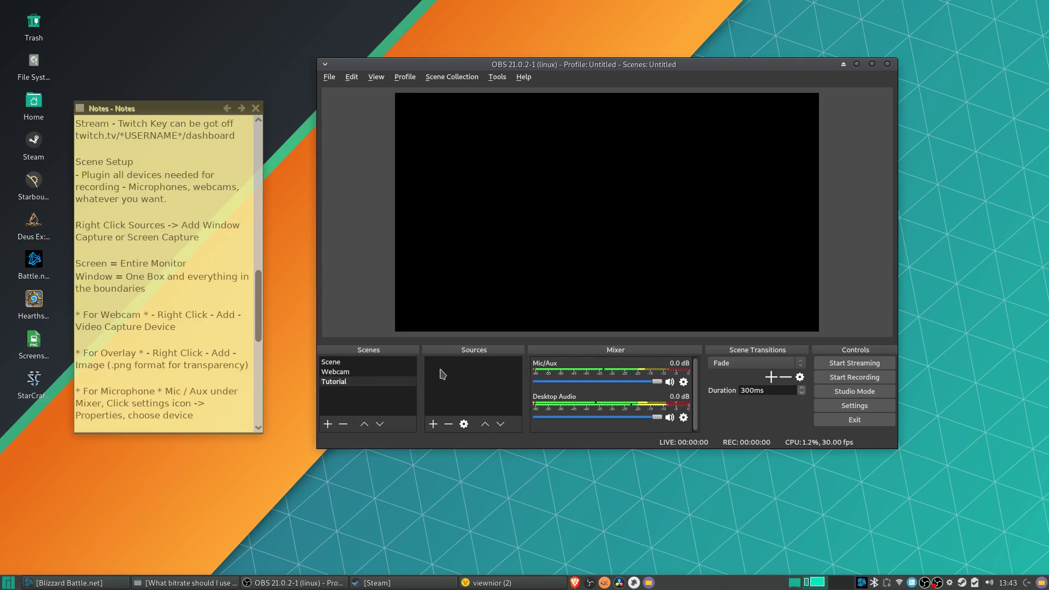
{"action": "left_click_drag", "start_coordinate": [76, 175], "coordinate": [168, 199]}
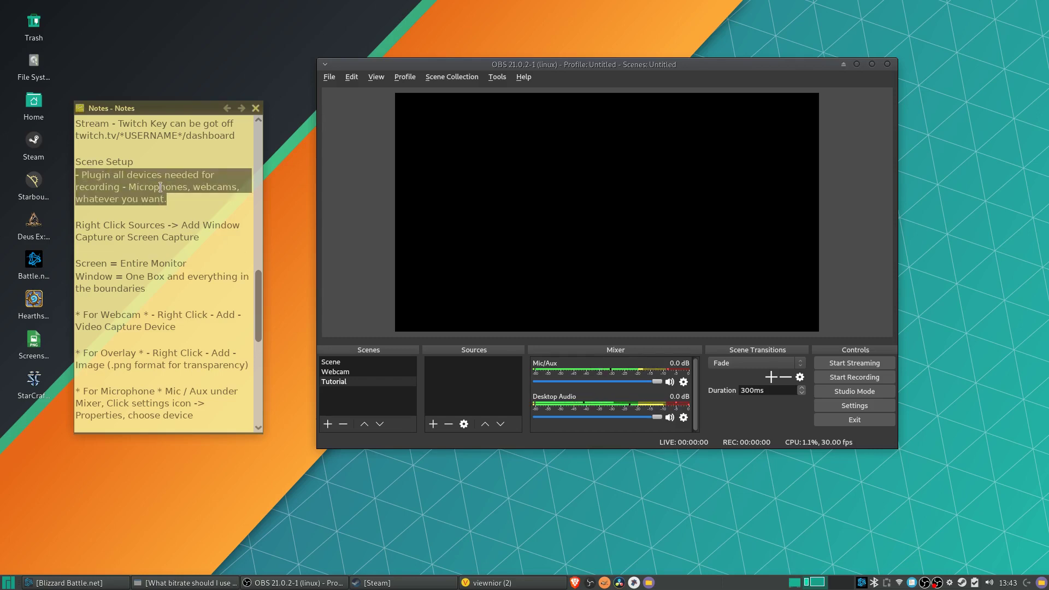
{"action": "left_click", "coordinate": [198, 194]}
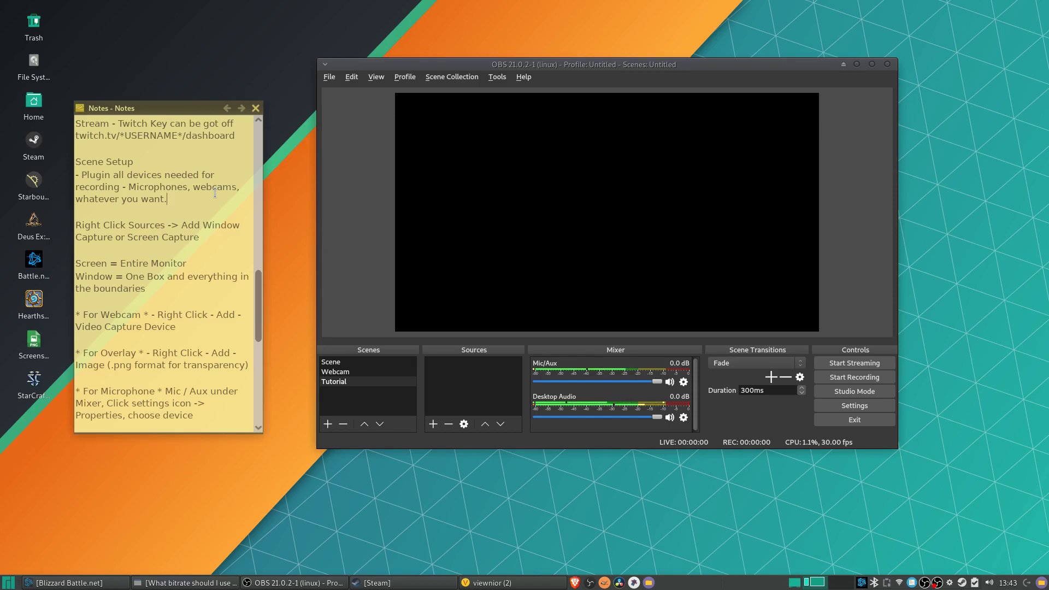
Start adding a Screen Capture (XSHM) source from the Sources context menu
{"action": "right_click", "coordinate": [459, 374]}
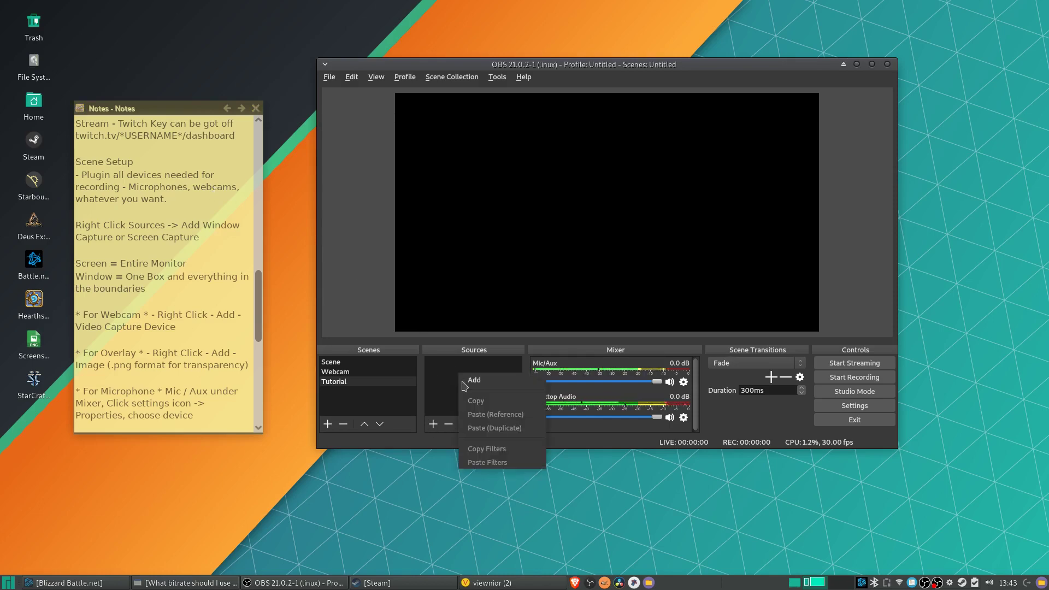
{"action": "left_click", "coordinate": [473, 379]}
{"action": "right_click", "coordinate": [437, 400]}
{"action": "mouse_move", "coordinate": [452, 406]}
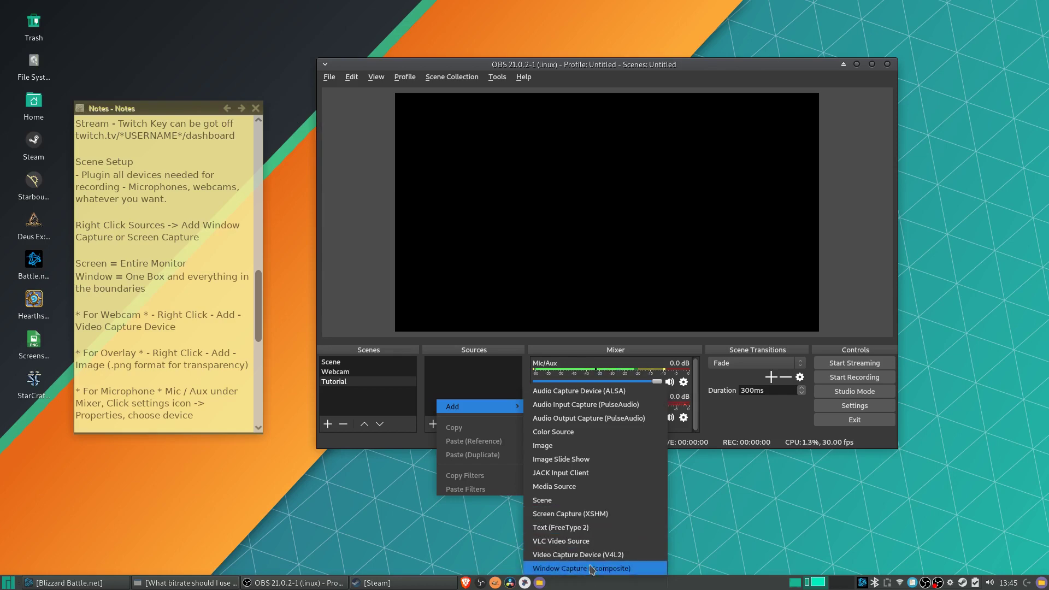
{"action": "left_click", "coordinate": [596, 514]}
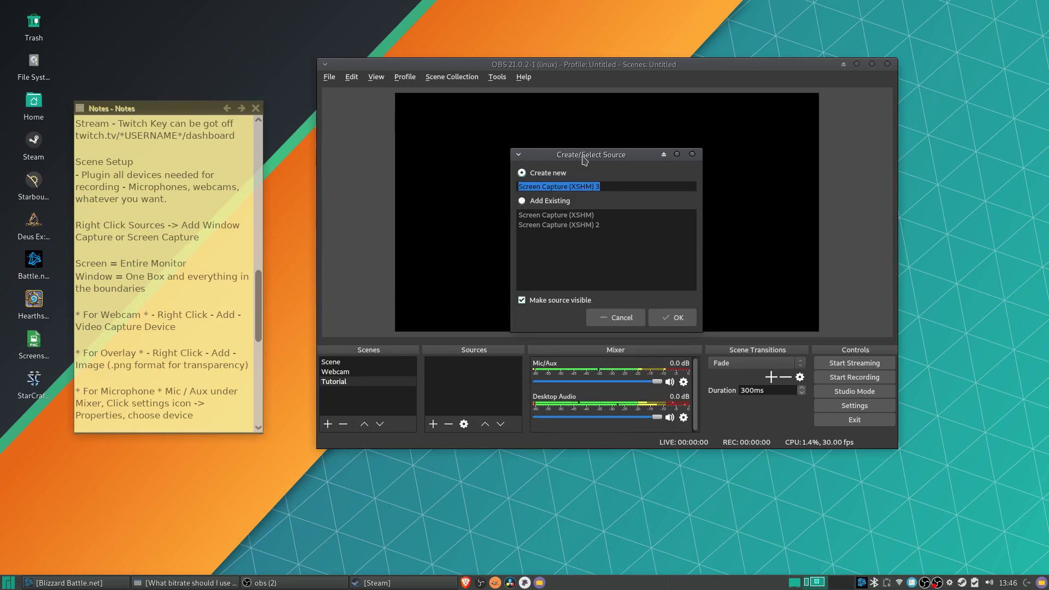
Reuse the existing Screen Capture (XSHM) source in the Tutorial scene
{"action": "left_click_drag", "start_coordinate": [581, 156], "coordinate": [596, 145]}
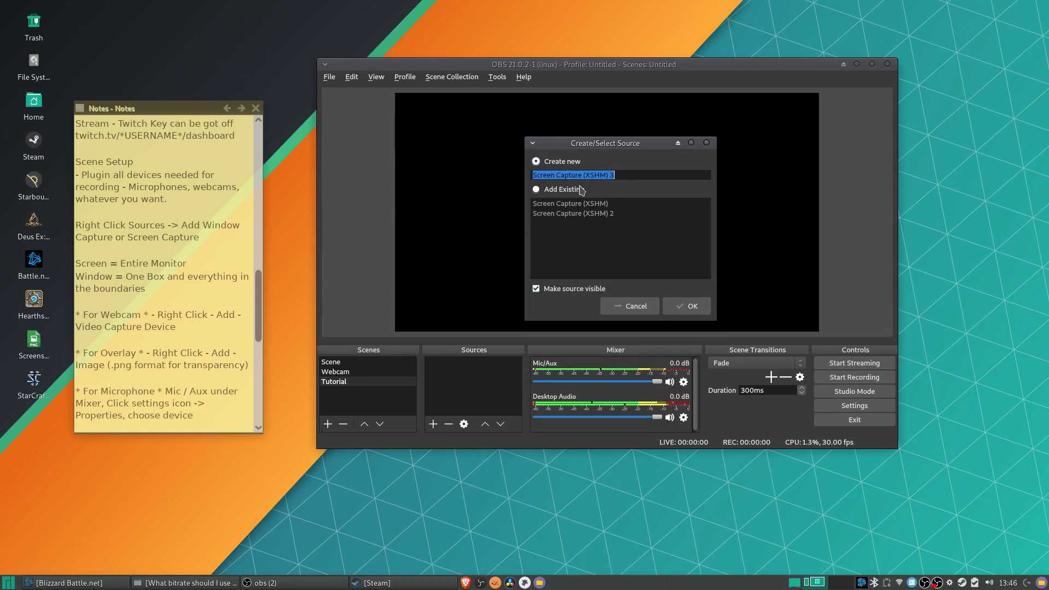
{"action": "left_click", "coordinate": [632, 174]}
{"action": "left_click_drag", "start_coordinate": [644, 173], "coordinate": [530, 174]}
{"action": "left_click", "coordinate": [555, 189]}
{"action": "left_click", "coordinate": [563, 204]}
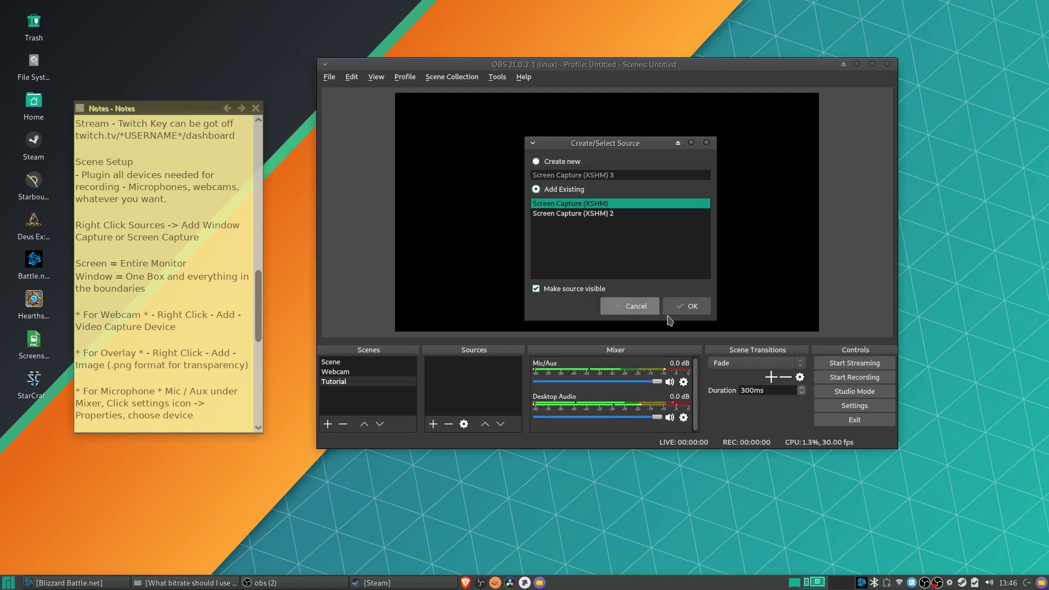
{"action": "left_click", "coordinate": [686, 306]}
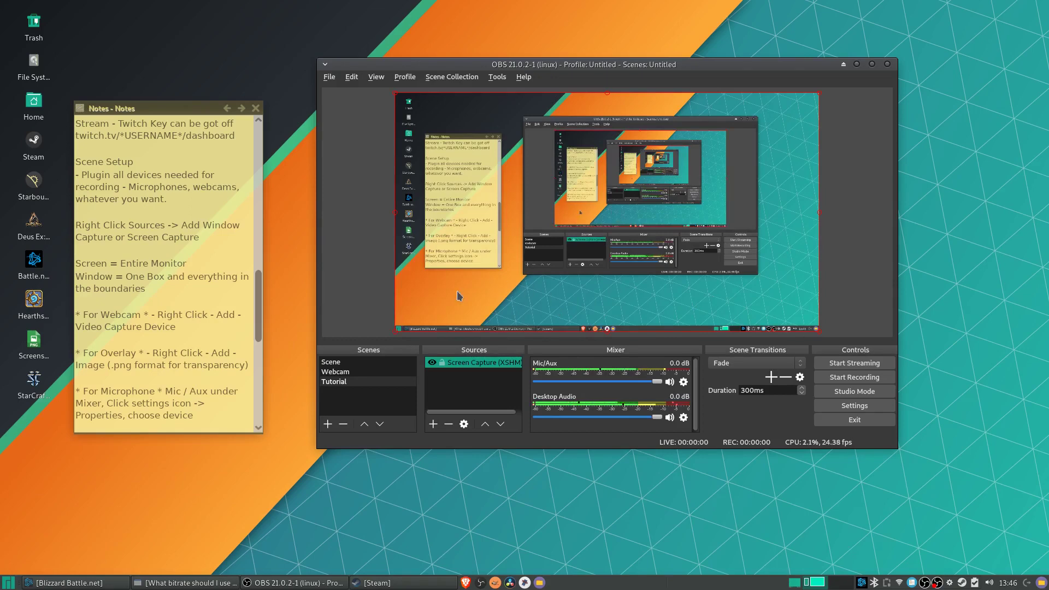
{"action": "left_click", "coordinate": [437, 389]}
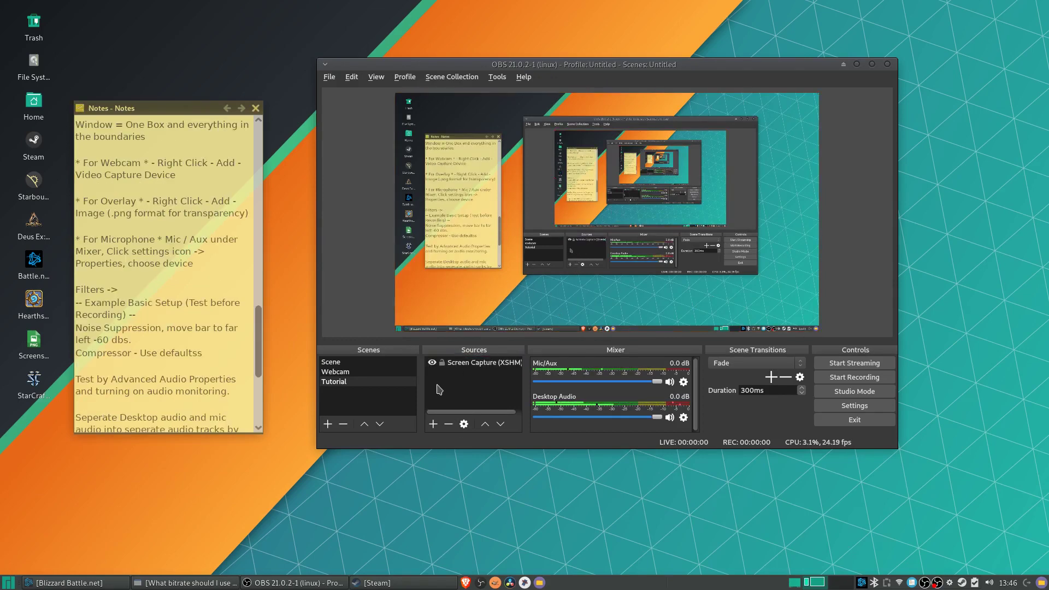
{"action": "right_click", "coordinate": [437, 389]}
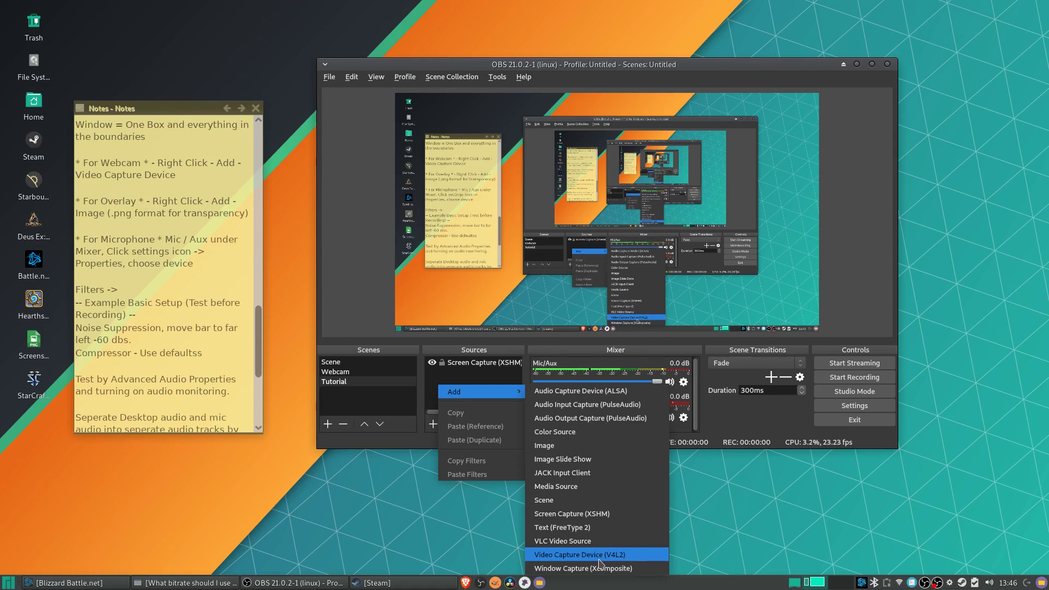
{"action": "left_click", "coordinate": [449, 375]}
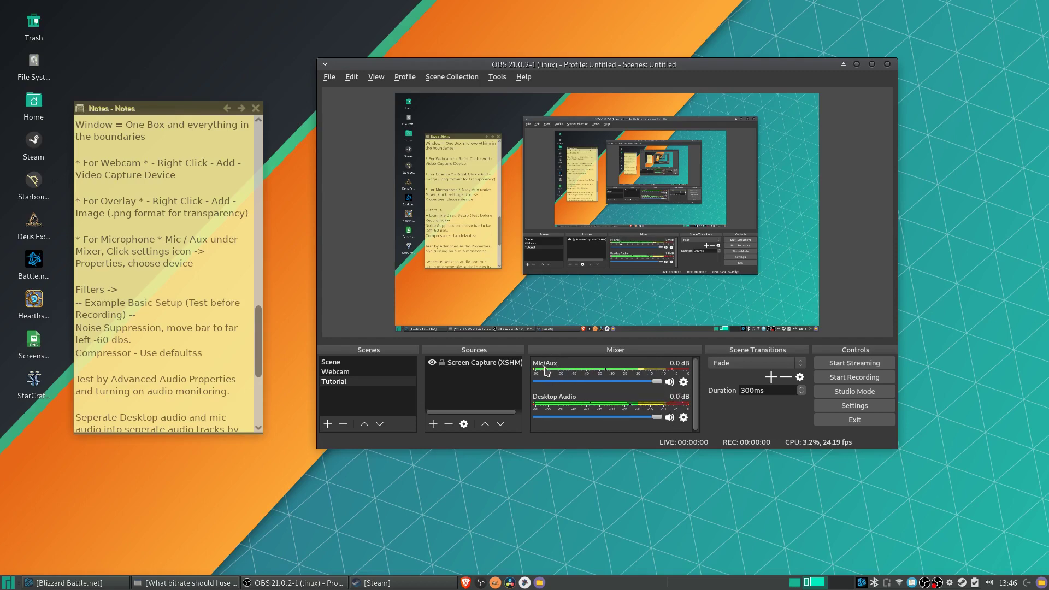
Set the Mic/Aux device to USB Audio Device Analog Mono in its properties
{"action": "left_click", "coordinate": [683, 382]}
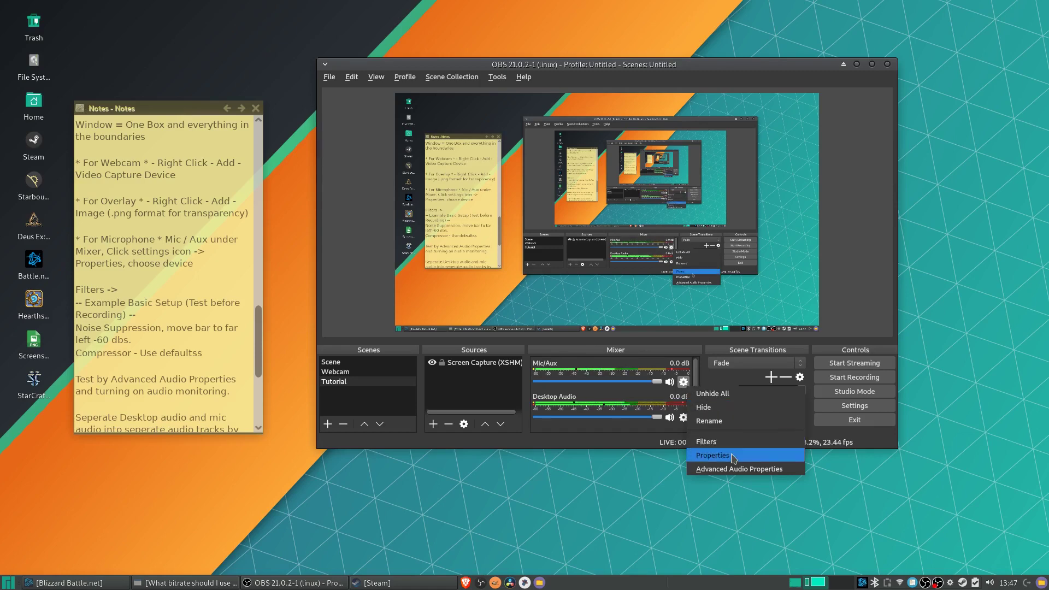
{"action": "left_click", "coordinate": [712, 455]}
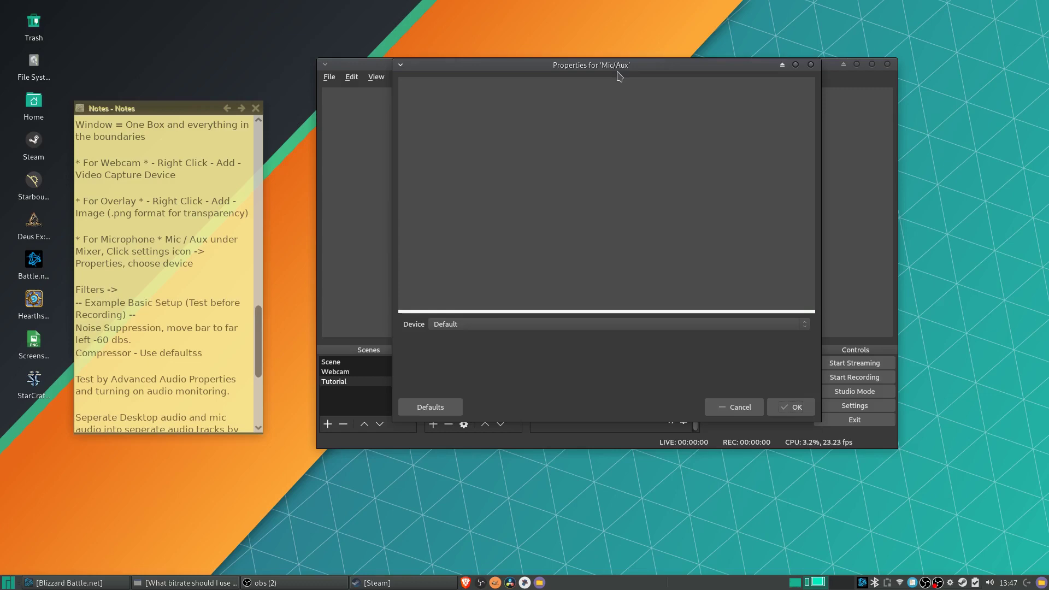
{"action": "left_click_drag", "start_coordinate": [618, 69], "coordinate": [774, 186]}
{"action": "left_click", "coordinate": [701, 443]}
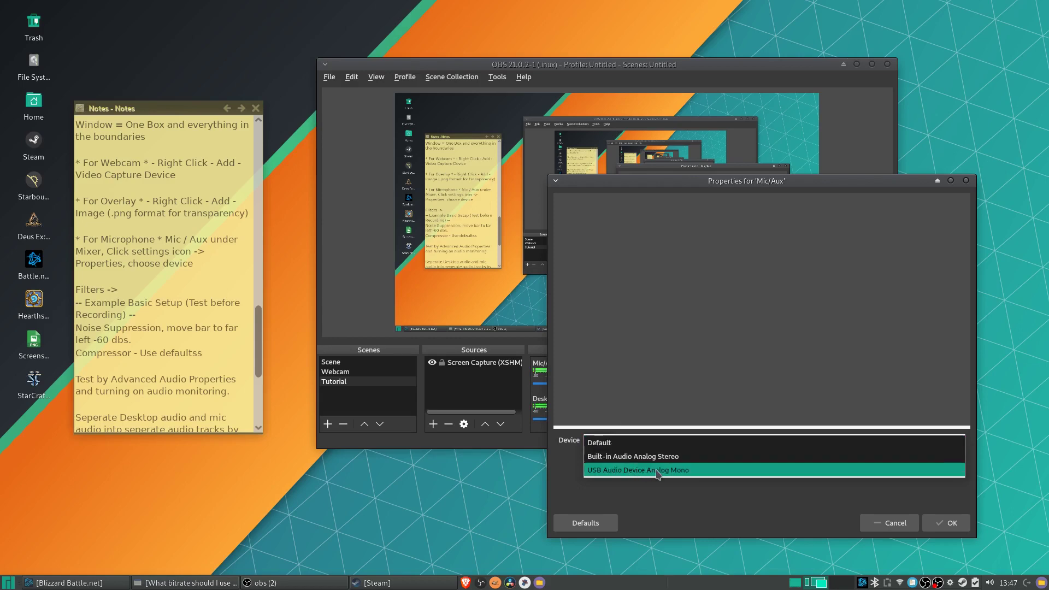
{"action": "left_click", "coordinate": [673, 472]}
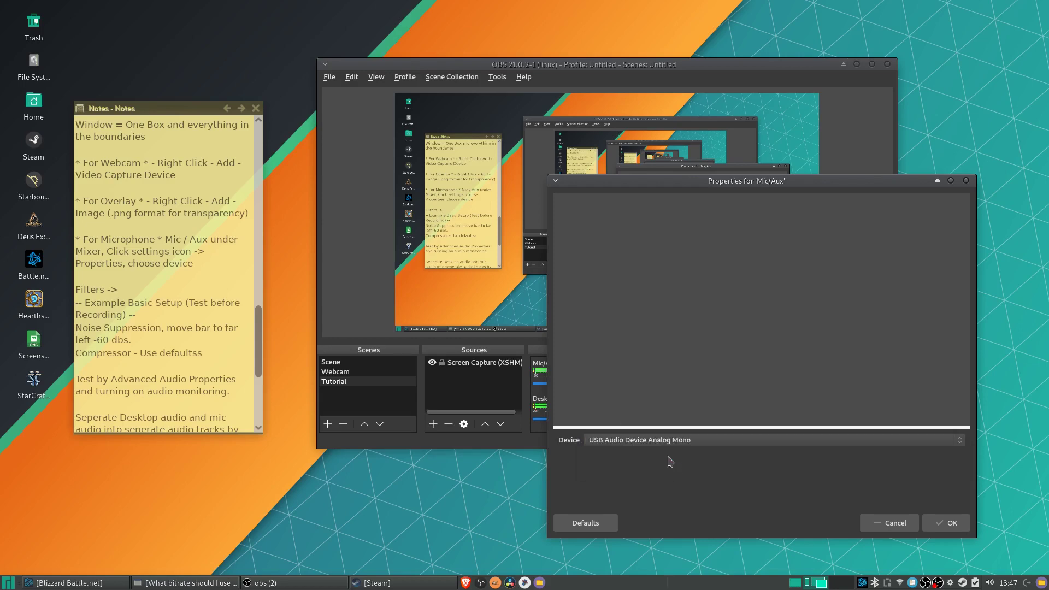
{"action": "left_click", "coordinate": [934, 523]}
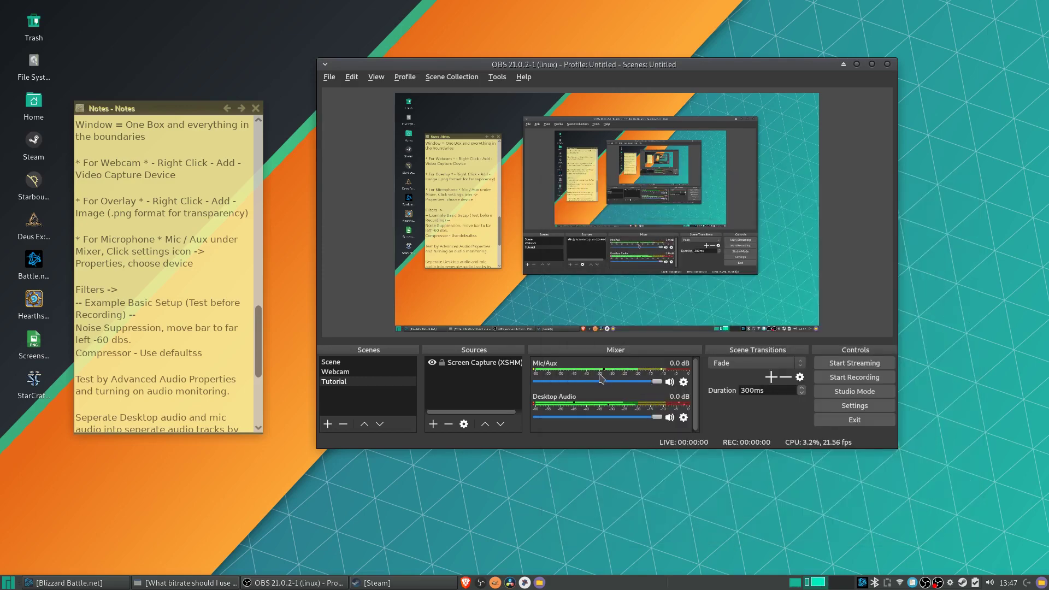
{"action": "left_click", "coordinate": [683, 382]}
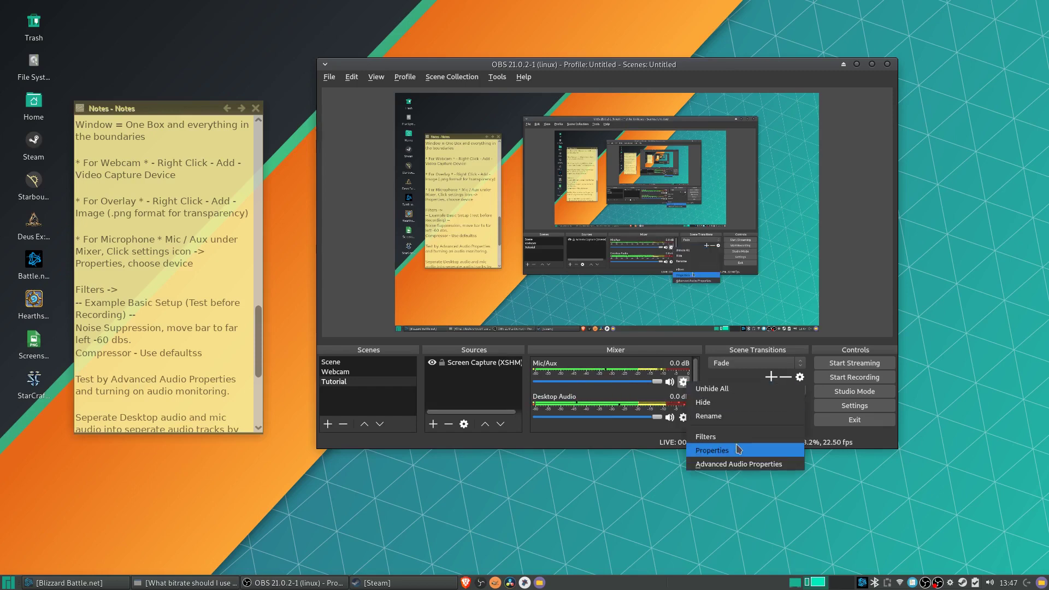
Review the Mic/Aux Noise Suppression (-60 dB) and Compressor filter settings
{"action": "left_click", "coordinate": [738, 442]}
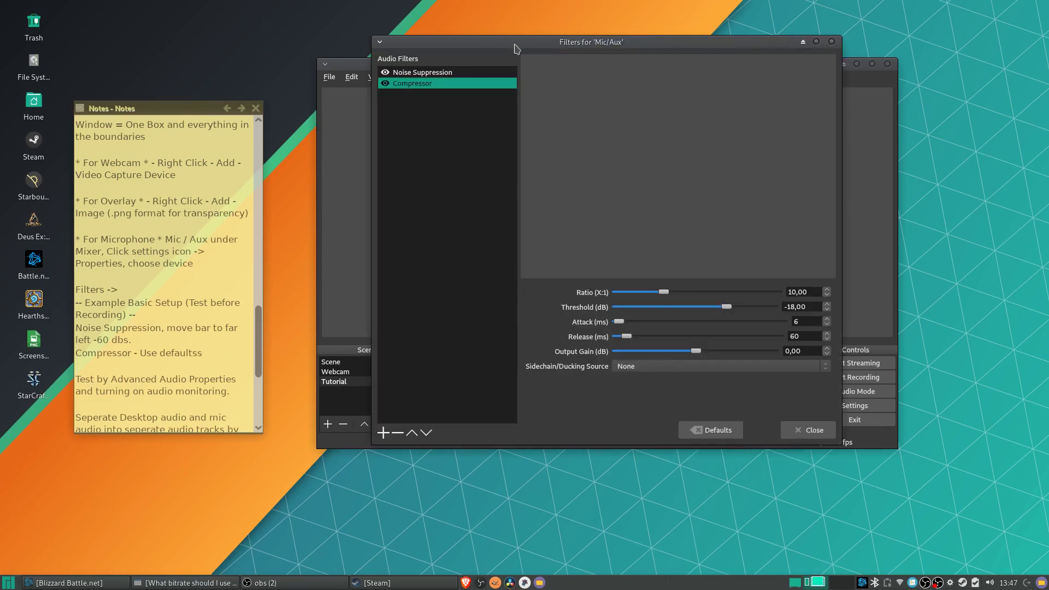
{"action": "left_click_drag", "start_coordinate": [514, 48], "coordinate": [606, 112]}
{"action": "left_click", "coordinate": [555, 138]}
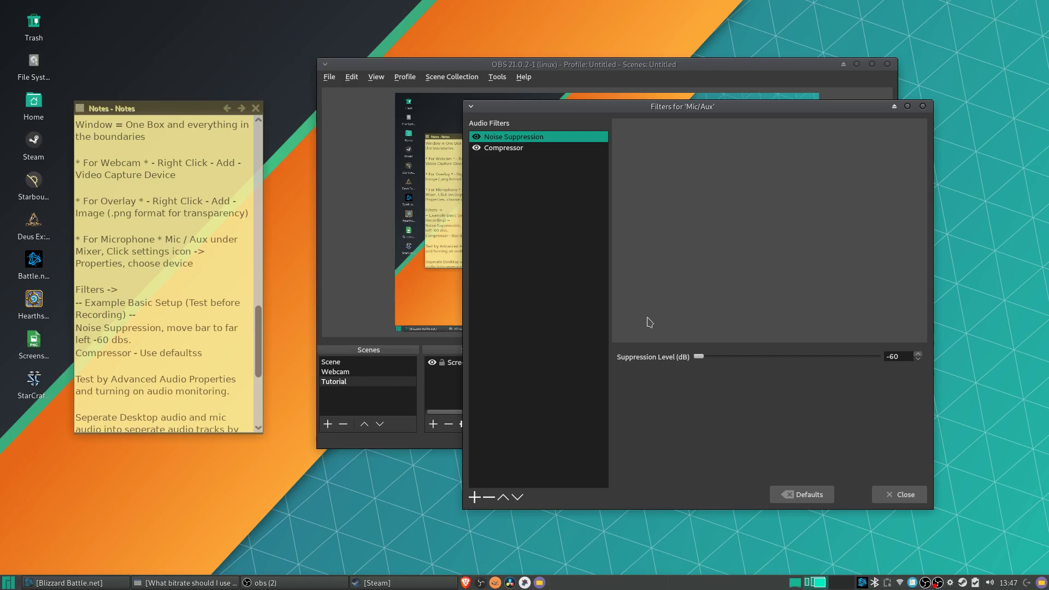
{"action": "left_click", "coordinate": [498, 148]}
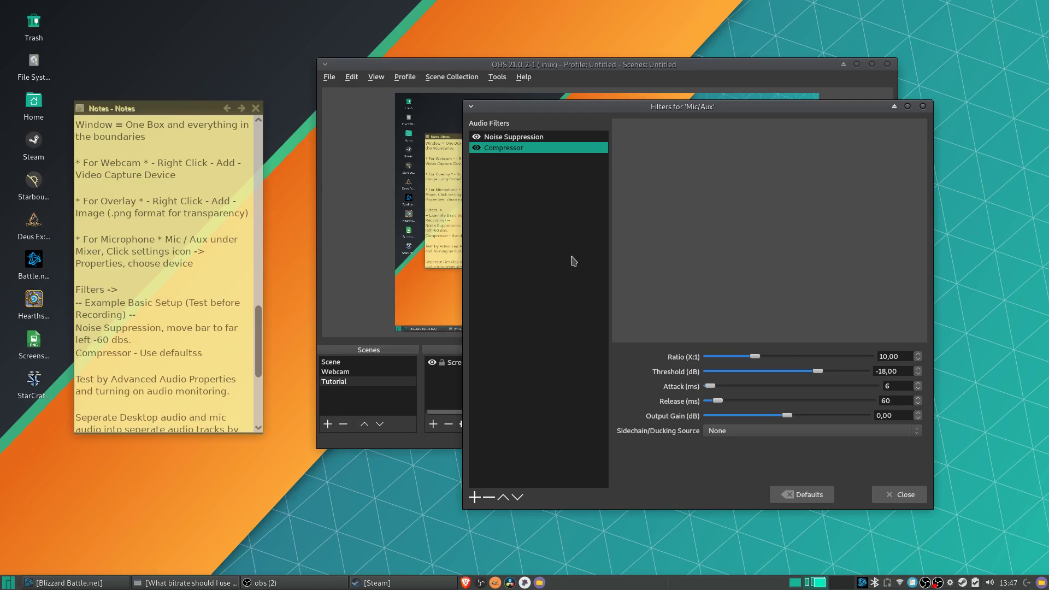
Open Advanced Audio Properties, keeping Mic/Aux monitoring at Monitor Off and viewing all tracks
{"action": "left_click", "coordinate": [899, 494]}
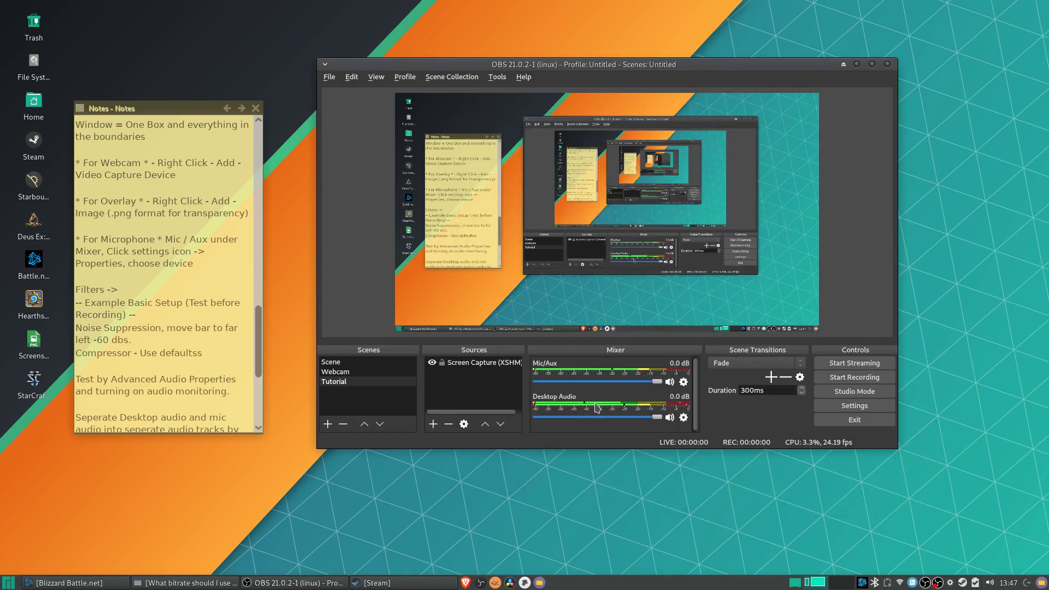
{"action": "left_click", "coordinate": [683, 382]}
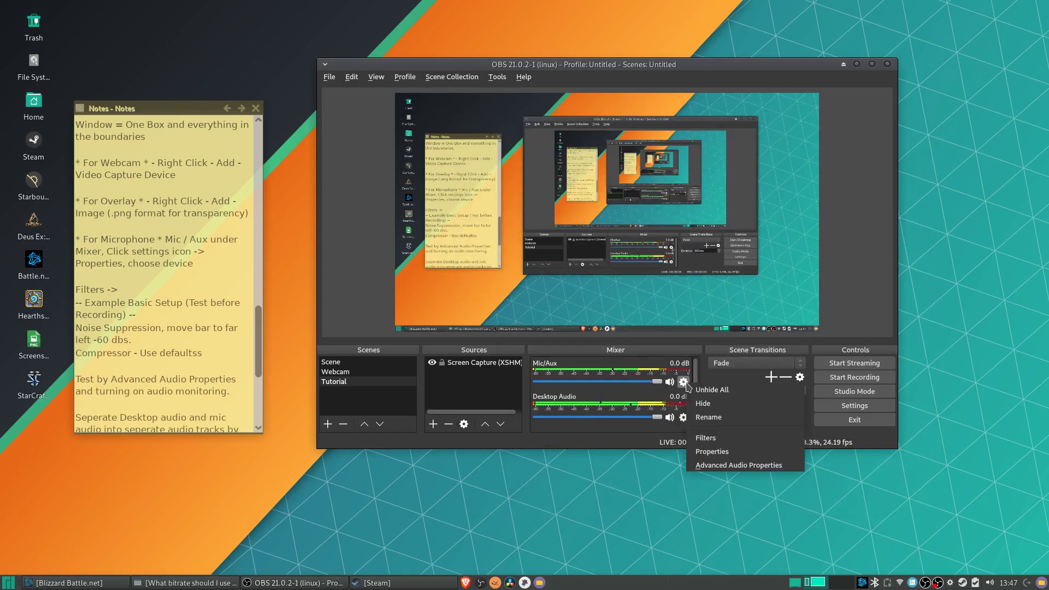
{"action": "left_click", "coordinate": [719, 466]}
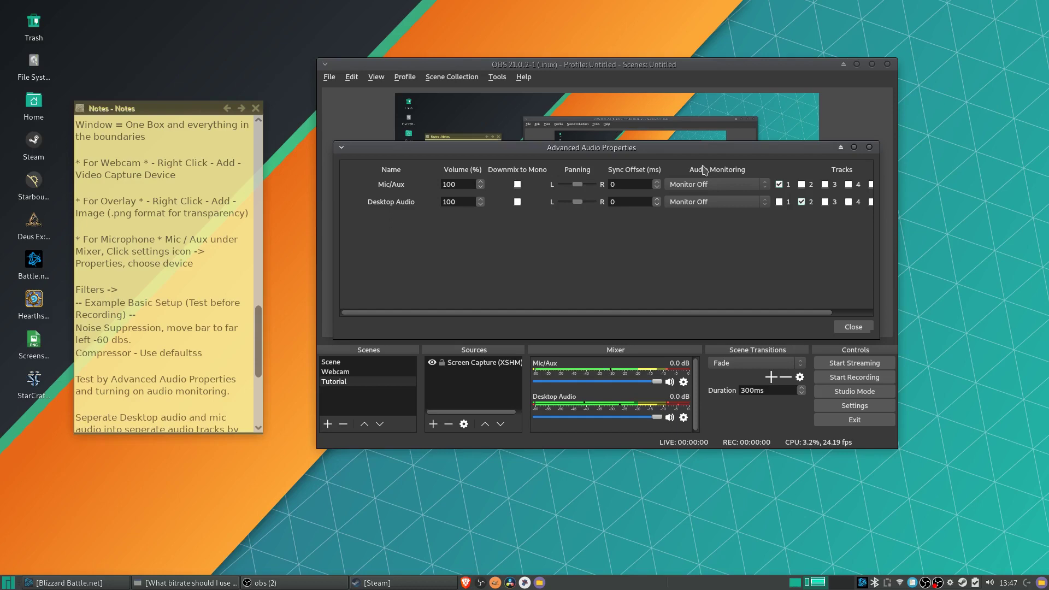
{"action": "left_click", "coordinate": [702, 188]}
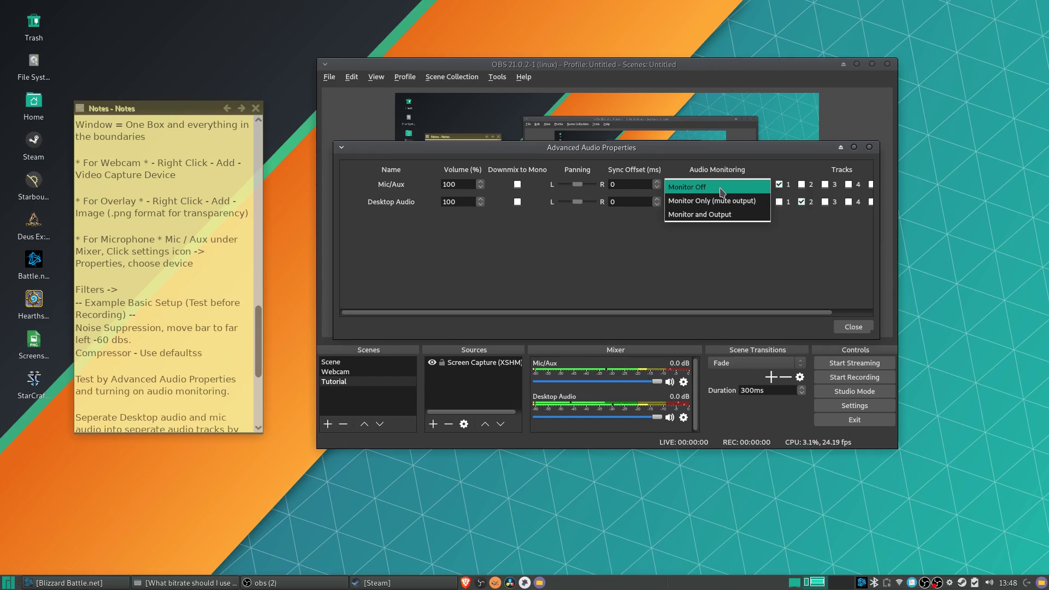
{"action": "left_click", "coordinate": [716, 190]}
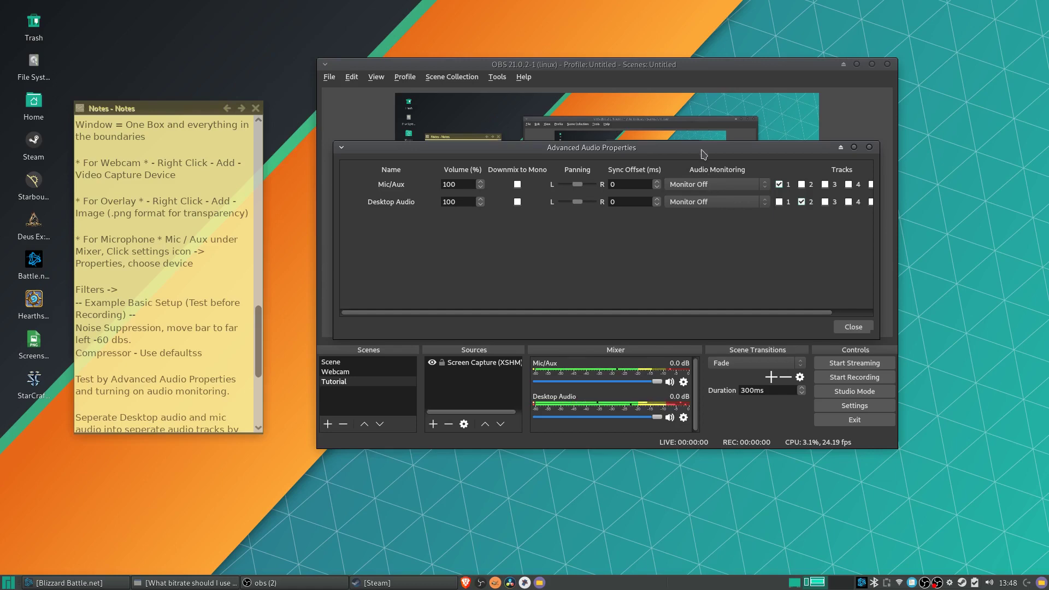
{"action": "left_click_drag", "start_coordinate": [701, 150], "coordinate": [701, 160]}
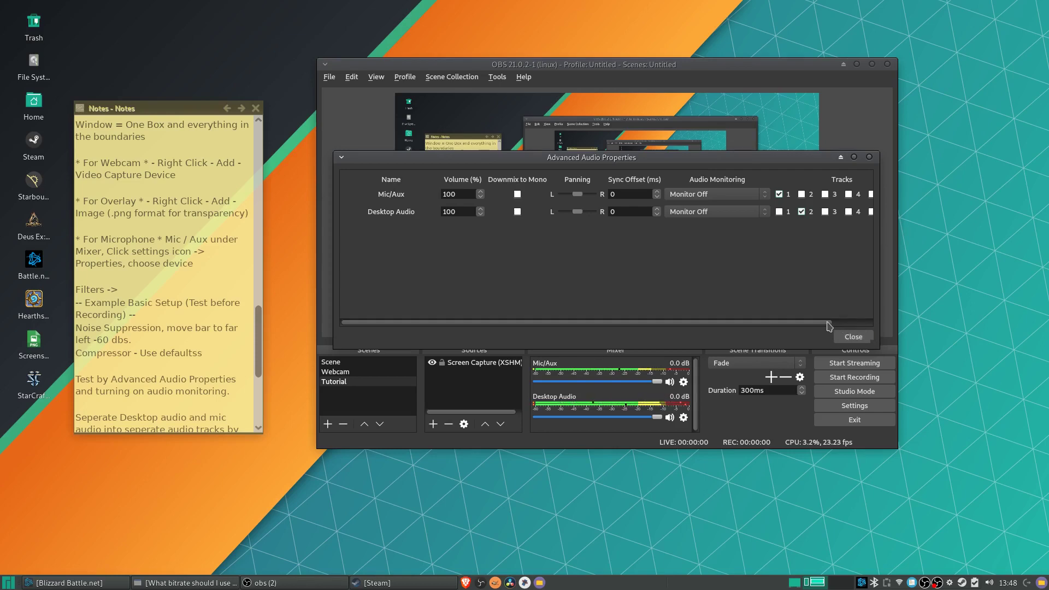
{"action": "left_click_drag", "start_coordinate": [830, 322], "coordinate": [885, 322]}
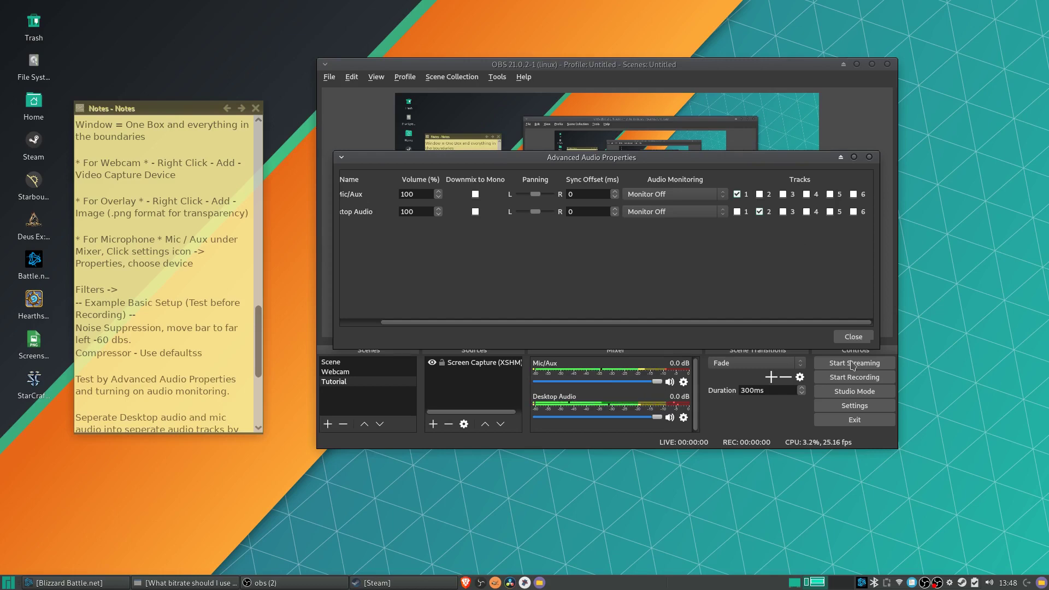
Close Advanced Audio Properties and tick Audio Track 1 in the Output recording settings, then save
{"action": "left_click", "coordinate": [859, 337]}
{"action": "left_click", "coordinate": [329, 77]}
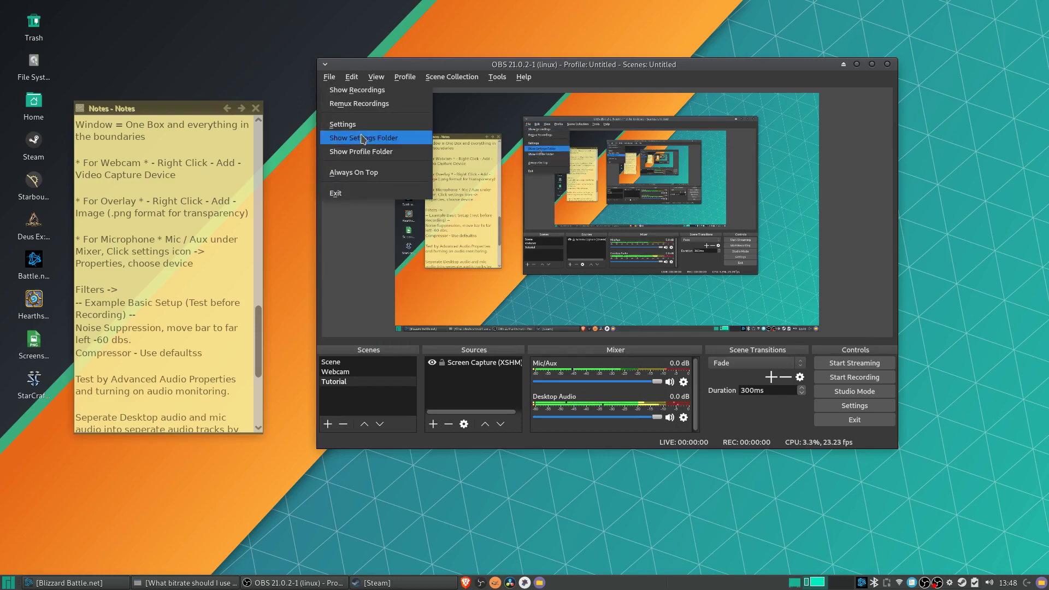
{"action": "left_click", "coordinate": [335, 125]}
{"action": "left_click", "coordinate": [403, 95]}
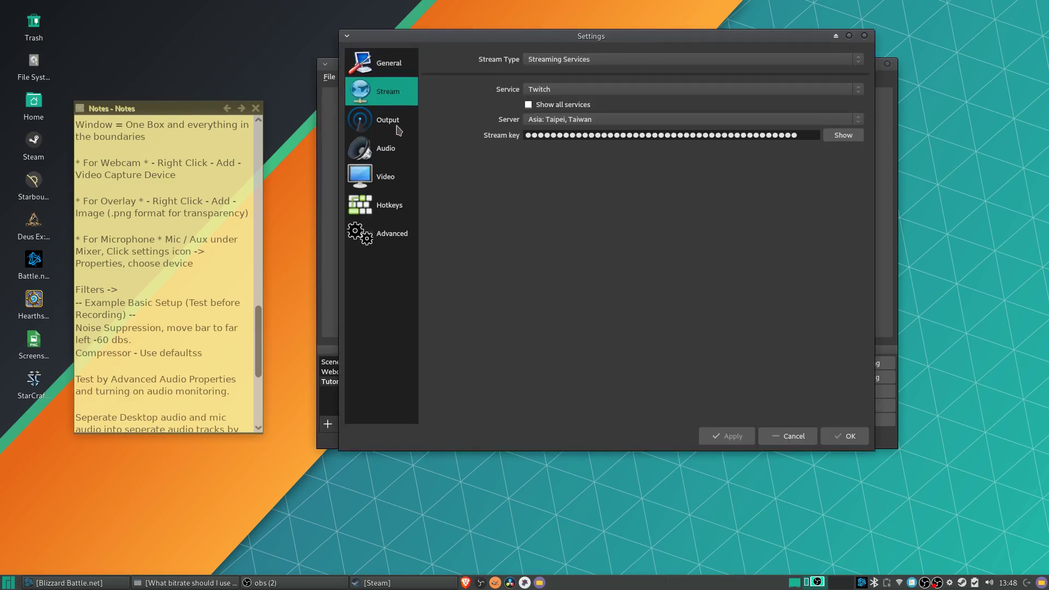
{"action": "left_click", "coordinate": [399, 129]}
{"action": "left_click", "coordinate": [612, 93]}
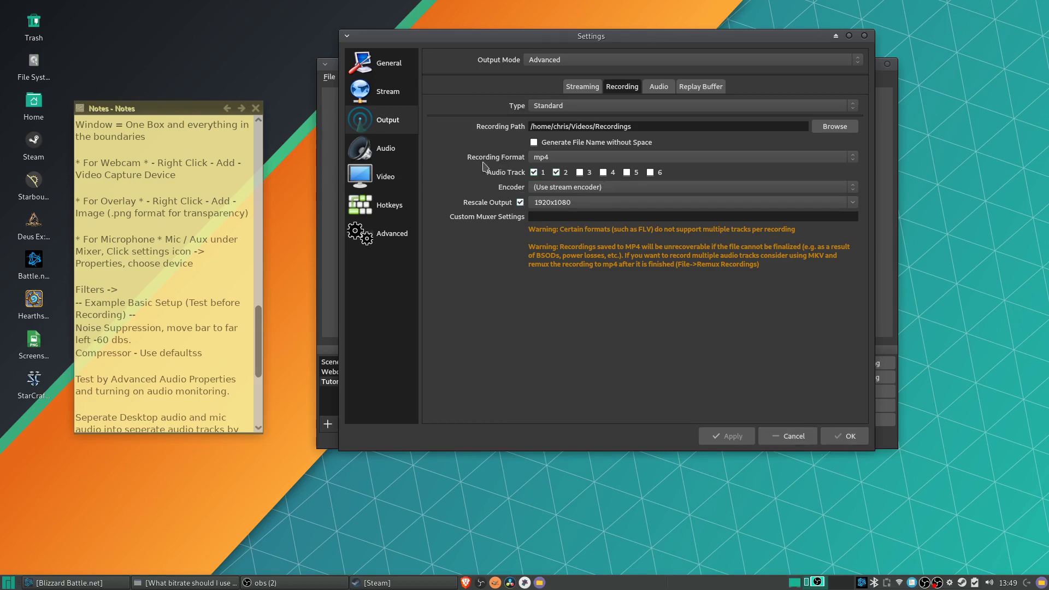
{"action": "left_click", "coordinate": [534, 171]}
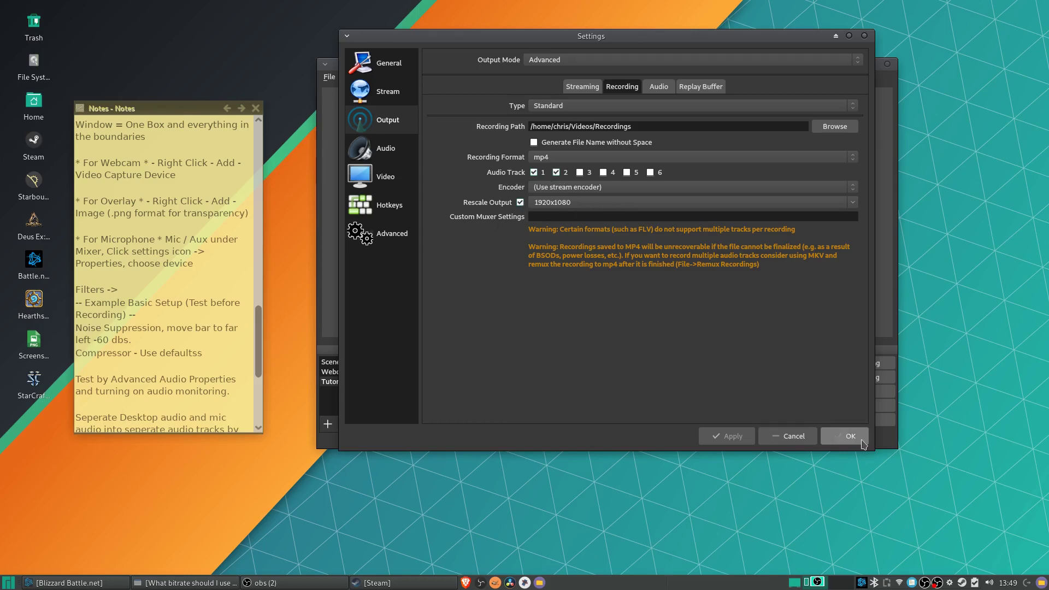
{"action": "left_click", "coordinate": [845, 436]}
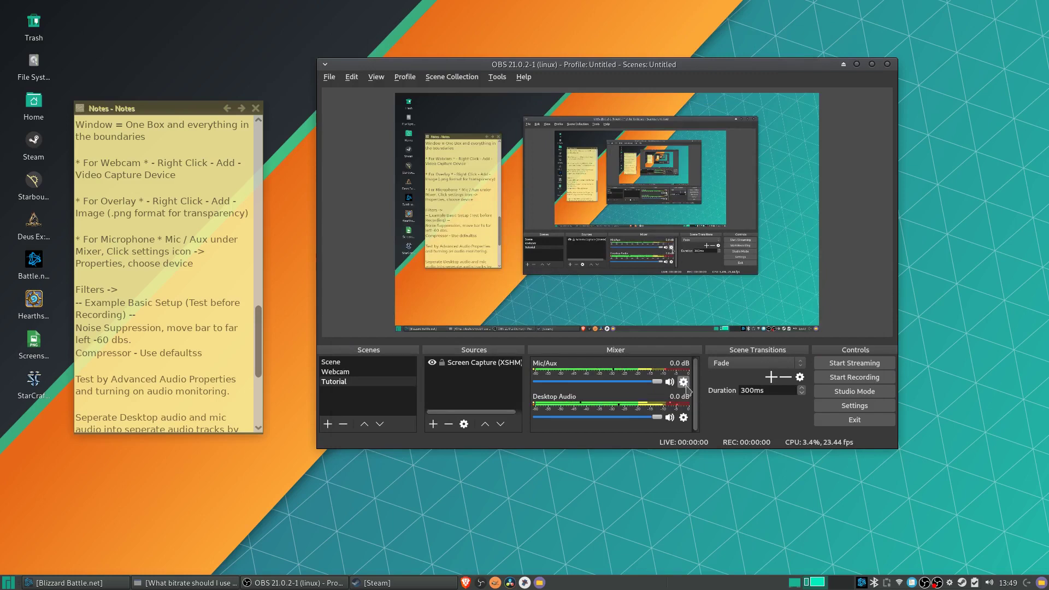
Scroll the notes down to the end
{"action": "scroll", "coordinate": [221, 323], "scroll_direction": "down", "scroll_amount": 5}
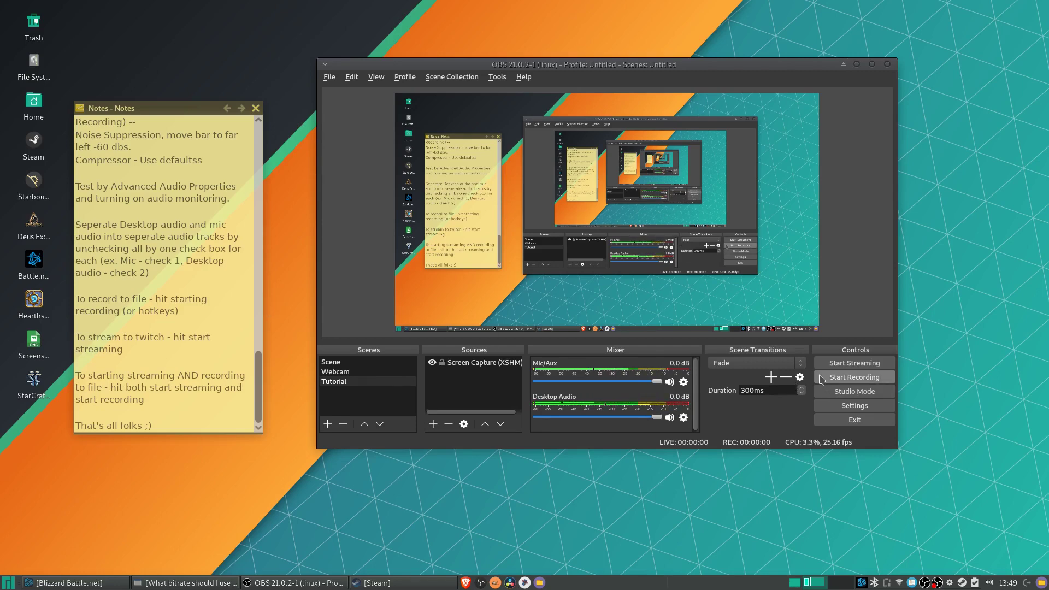
Reopen Settings at the Output page's Recording options
{"action": "left_click", "coordinate": [329, 77]}
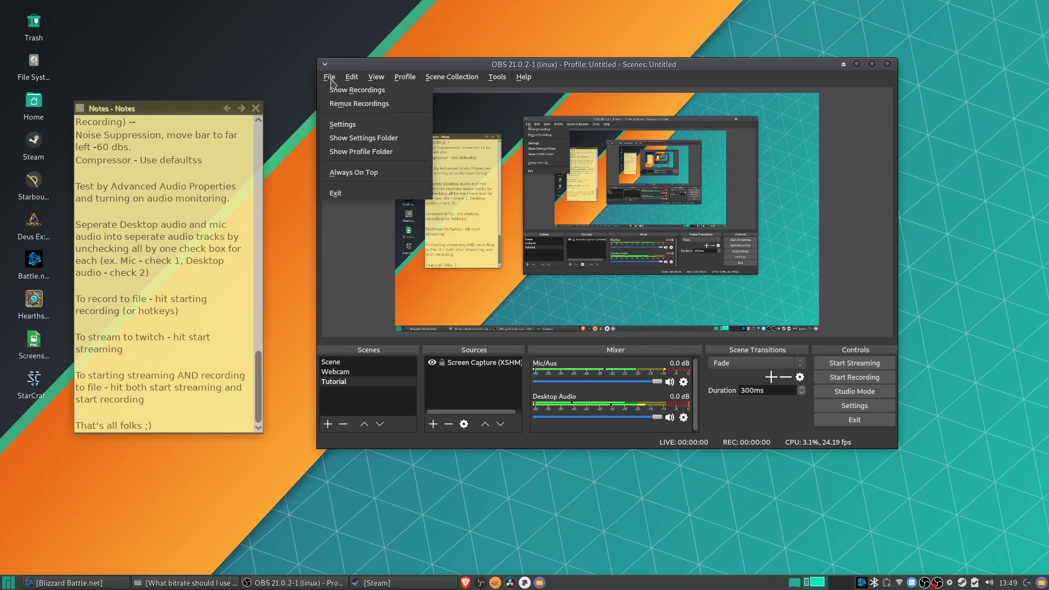
{"action": "left_click", "coordinate": [343, 124]}
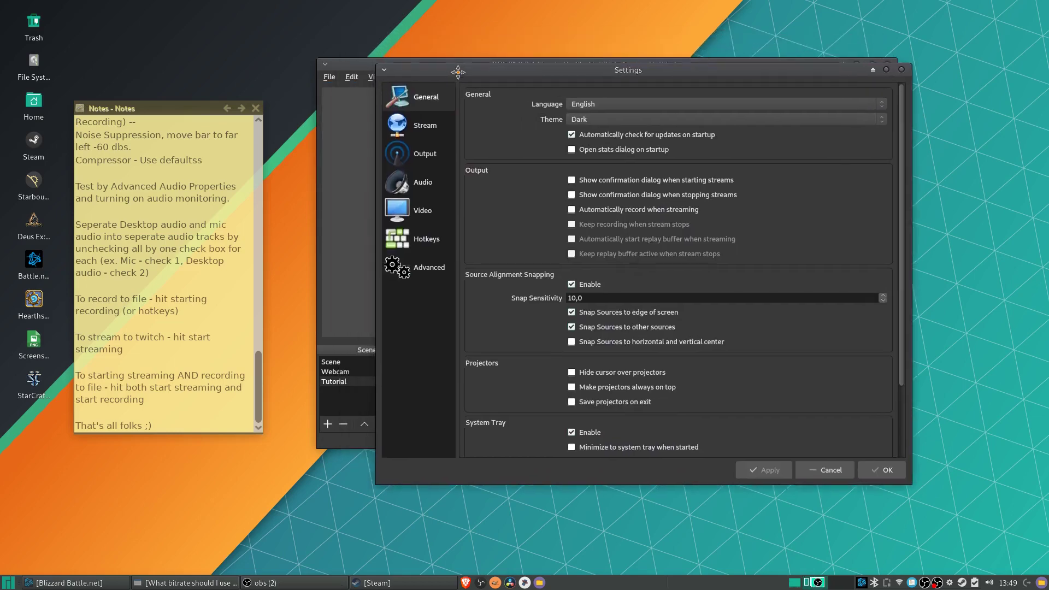
{"action": "left_click", "coordinate": [430, 153]}
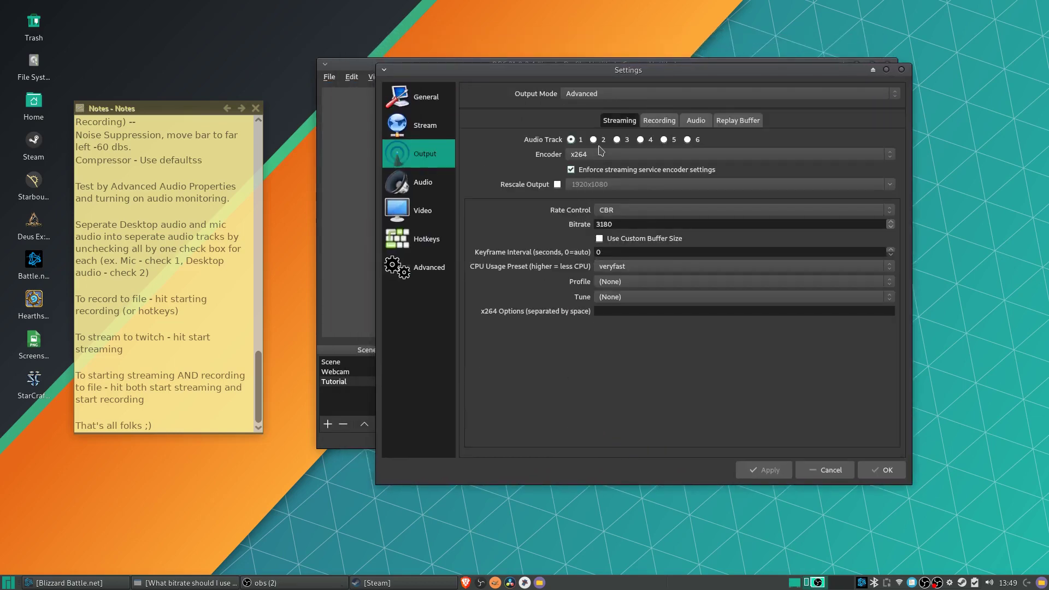
{"action": "left_click", "coordinate": [653, 123]}
Inspect the recording path and browse for a folder, keeping the Videos/Recordings location unchanged
{"action": "left_click_drag", "start_coordinate": [687, 160], "coordinate": [569, 161]}
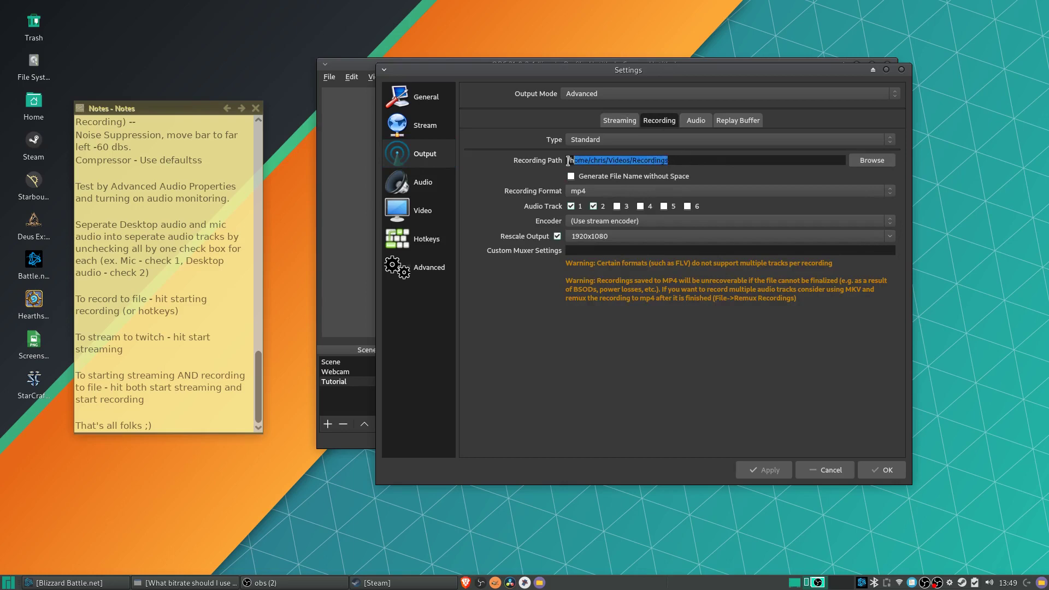
{"action": "left_click", "coordinate": [692, 162]}
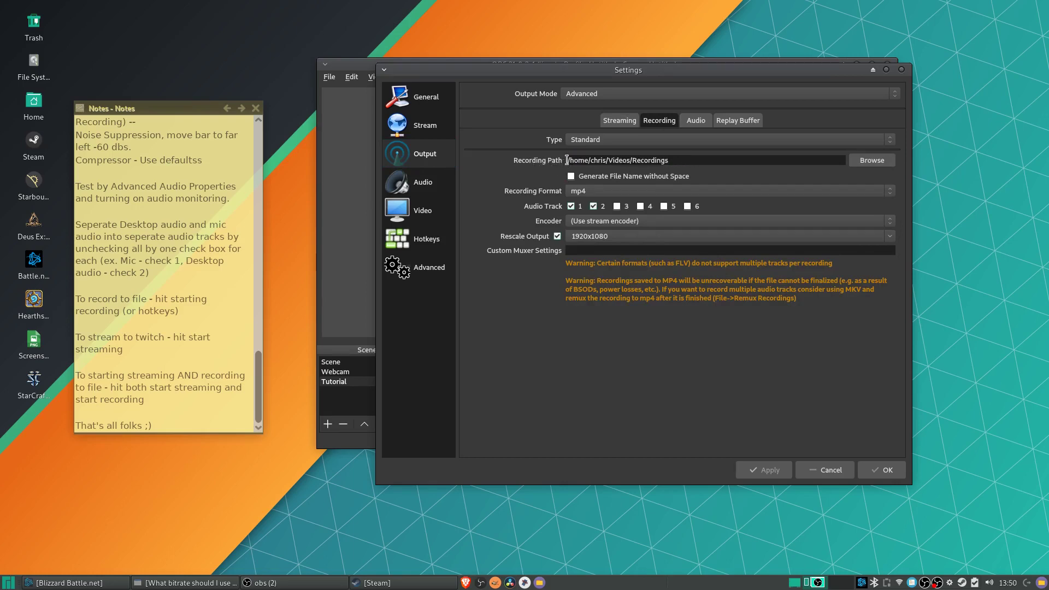
{"action": "left_click_drag", "start_coordinate": [565, 162], "coordinate": [683, 162]}
{"action": "left_click", "coordinate": [691, 161]}
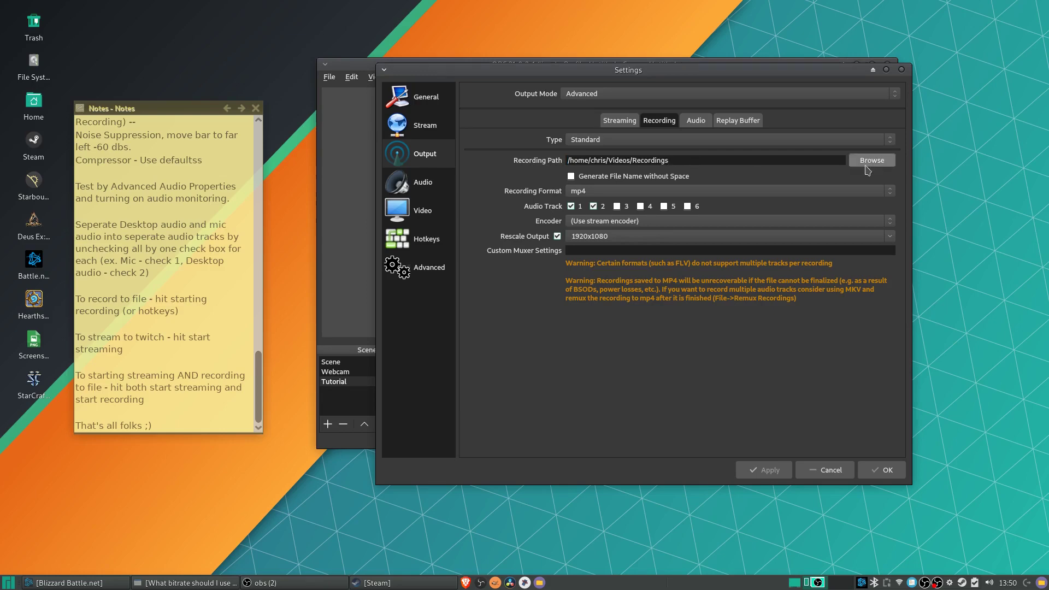
{"action": "left_click", "coordinate": [866, 163]}
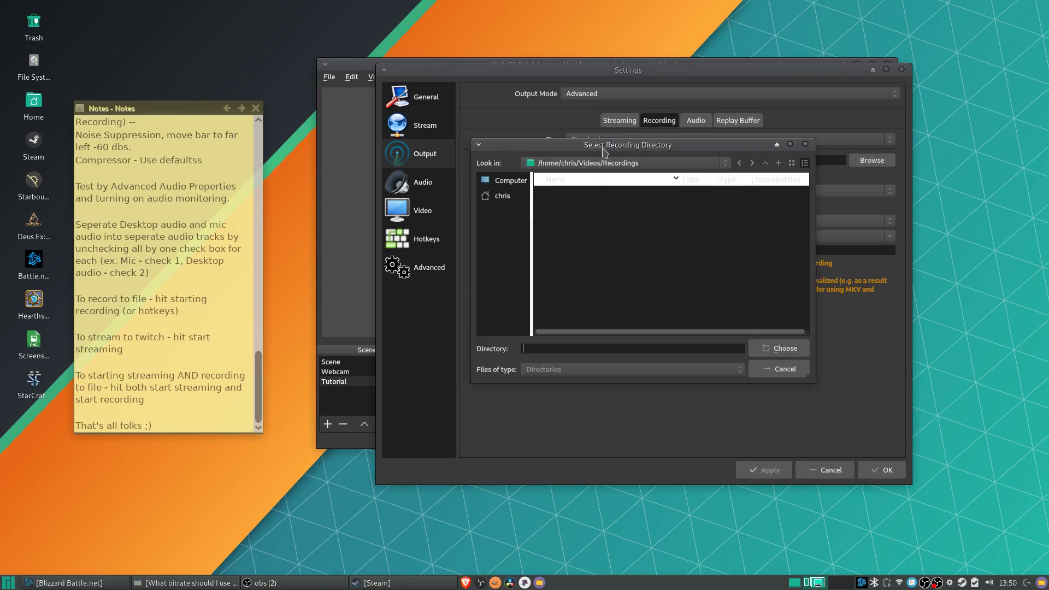
{"action": "left_click_drag", "start_coordinate": [614, 144], "coordinate": [614, 253]}
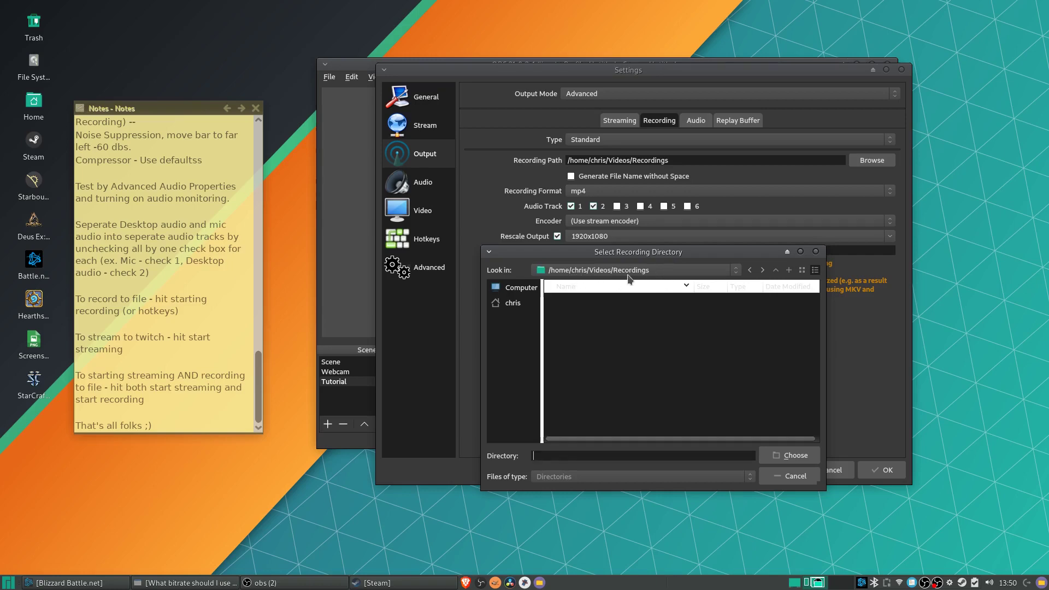
{"action": "left_click", "coordinate": [816, 252]}
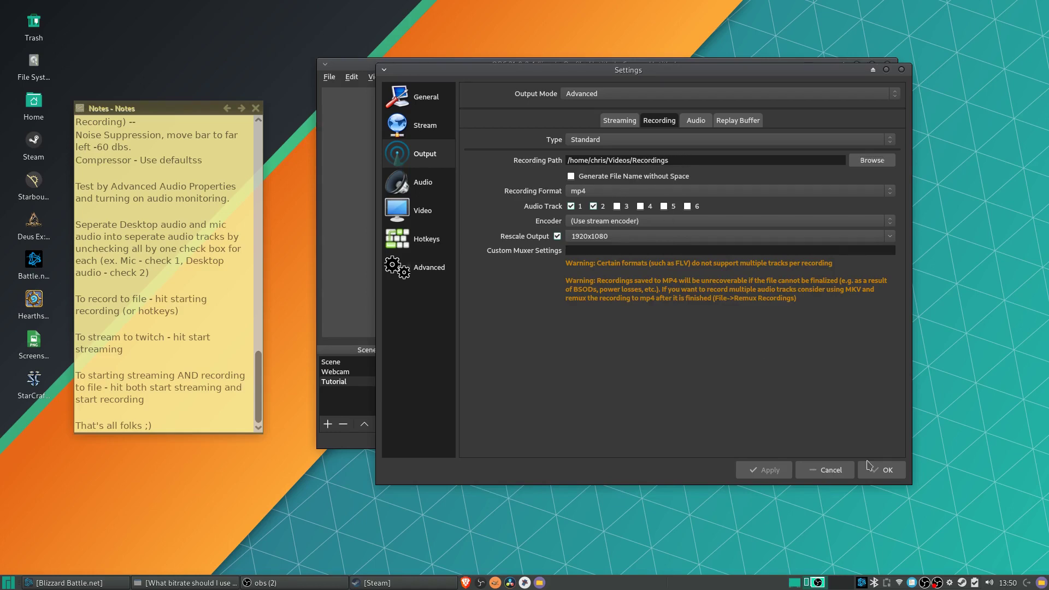
Save and close Settings, then scroll the notes up to the top and back down
{"action": "left_click", "coordinate": [881, 469]}
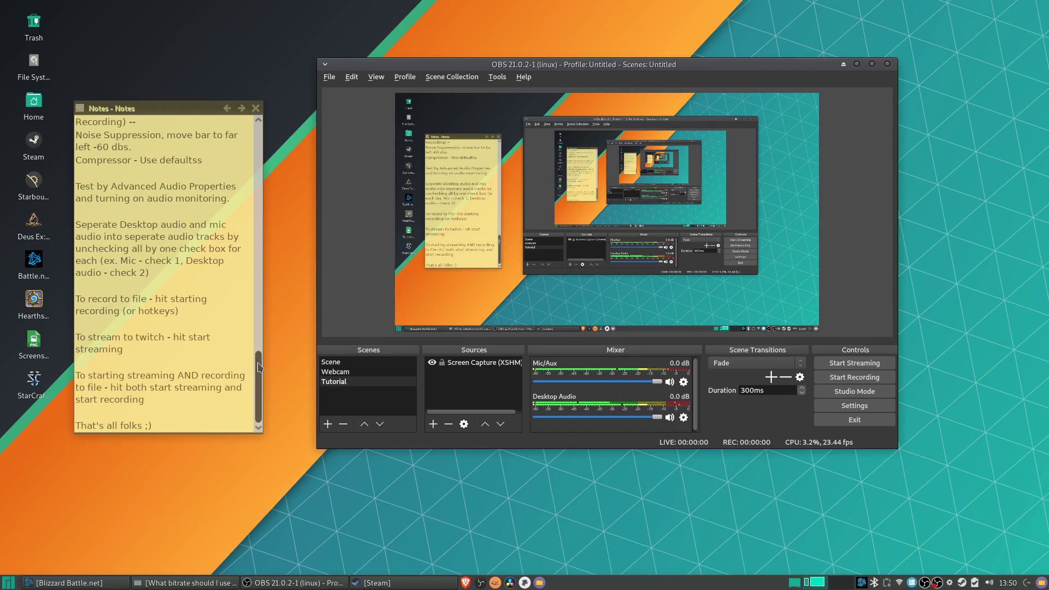
{"action": "left_click_drag", "start_coordinate": [259, 367], "coordinate": [234, 130]}
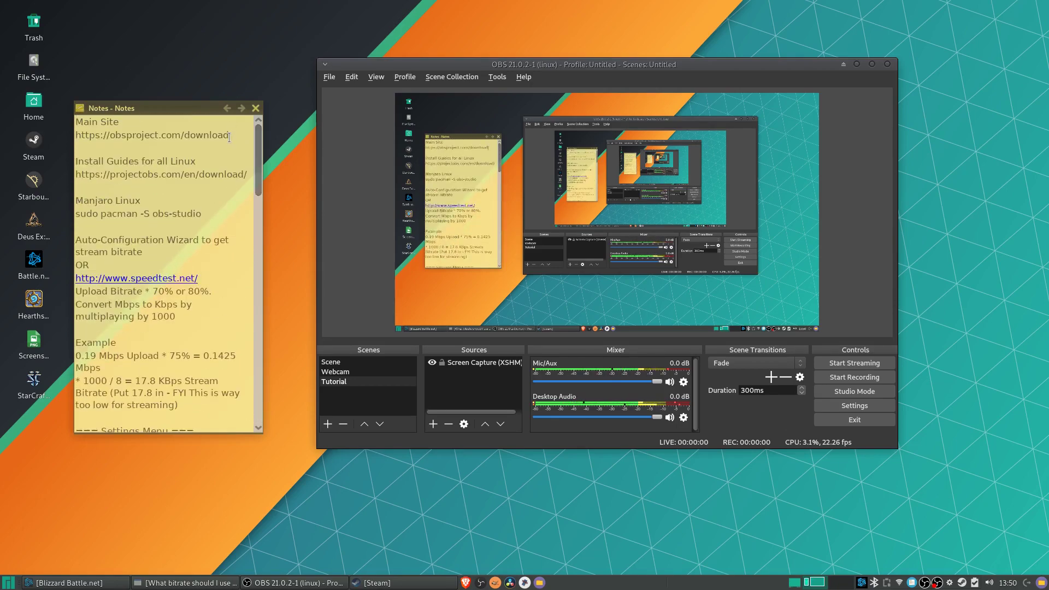
{"action": "scroll", "coordinate": [207, 370], "scroll_direction": "down", "scroll_amount": 15}
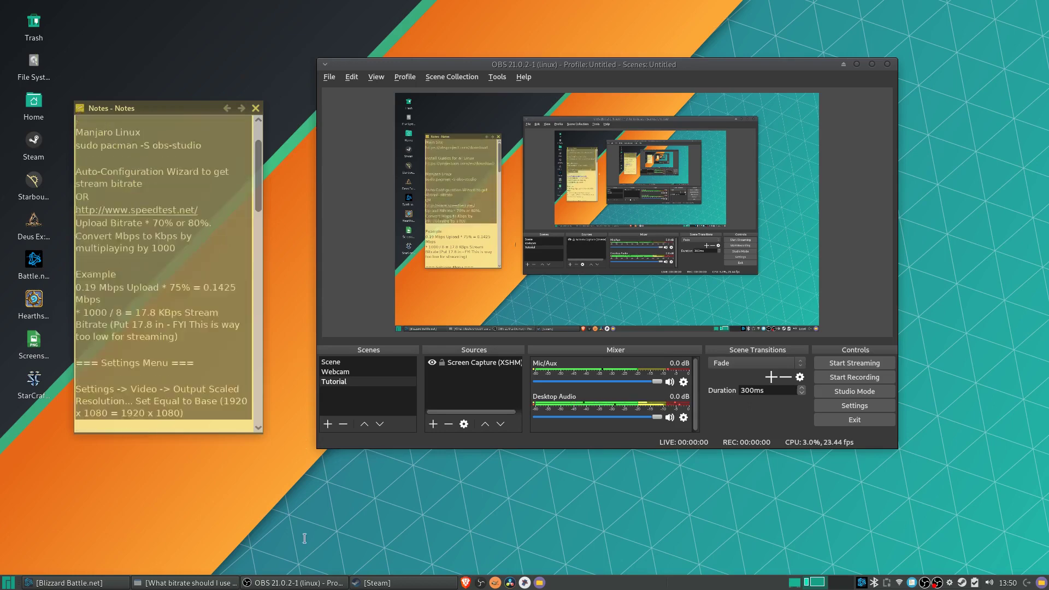